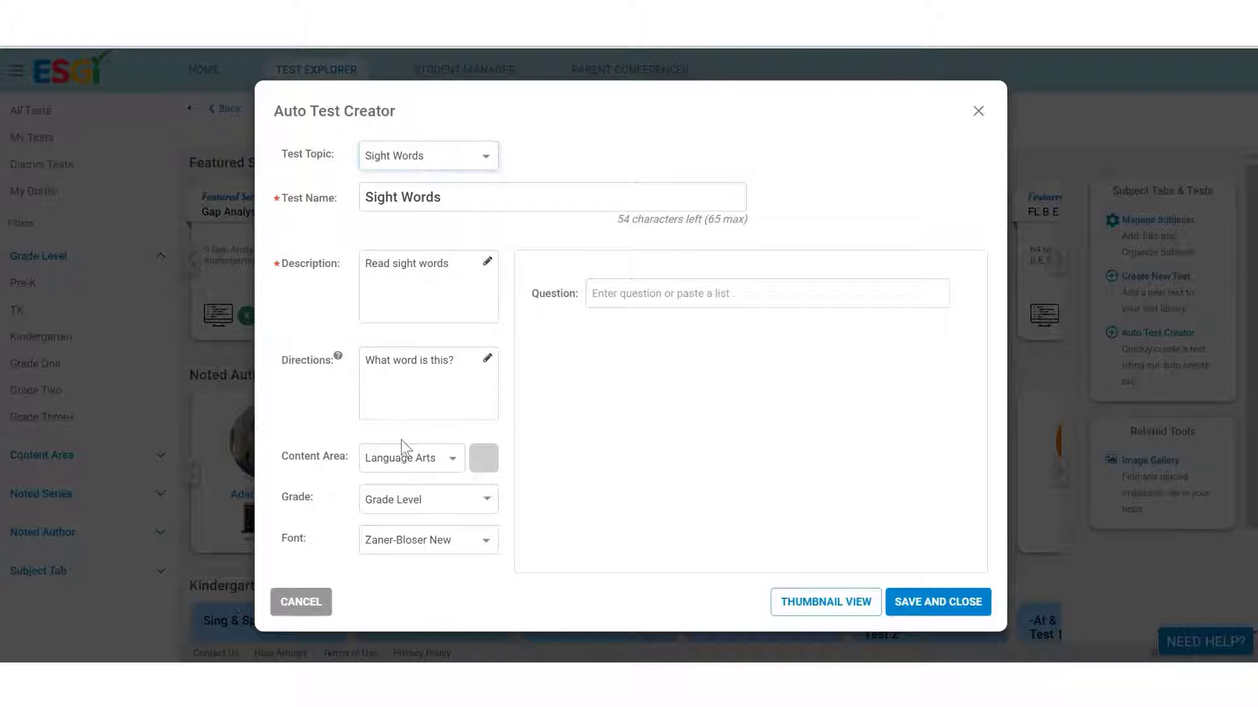
Extend the test name to "Sight Wordslist 10" and set the grade to Kindergarten
click(481, 196)
text(list 10)
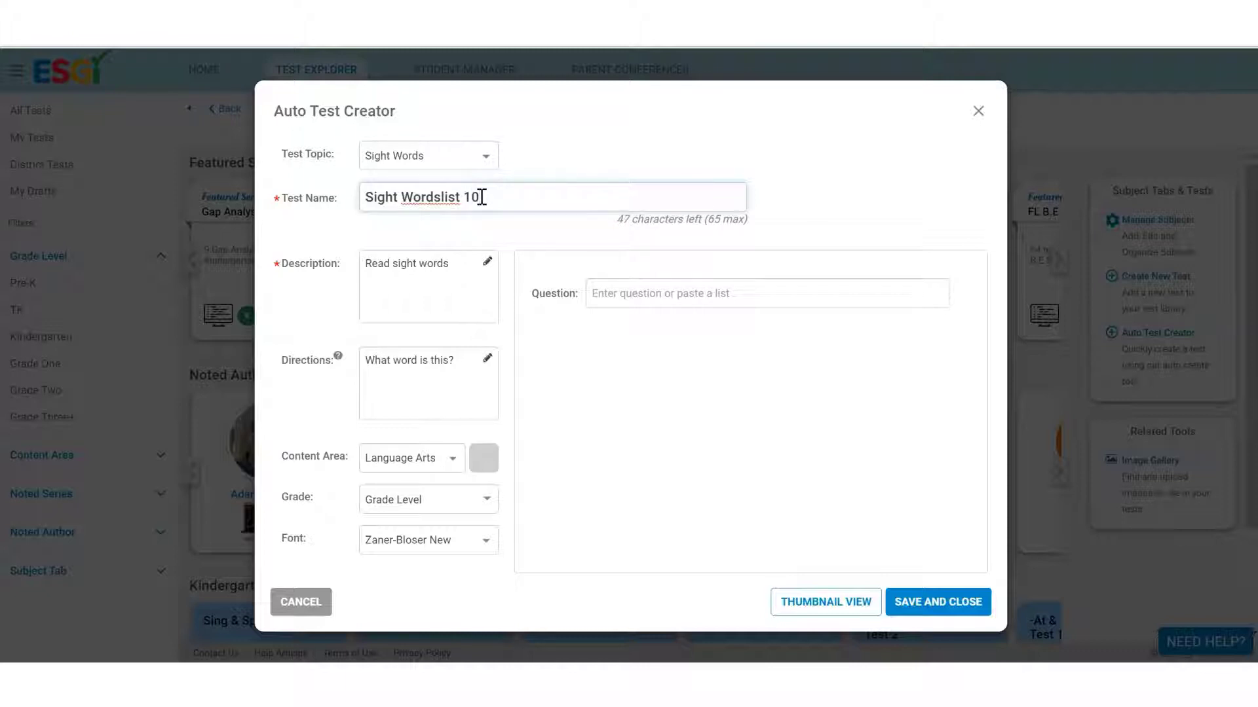
click(441, 499)
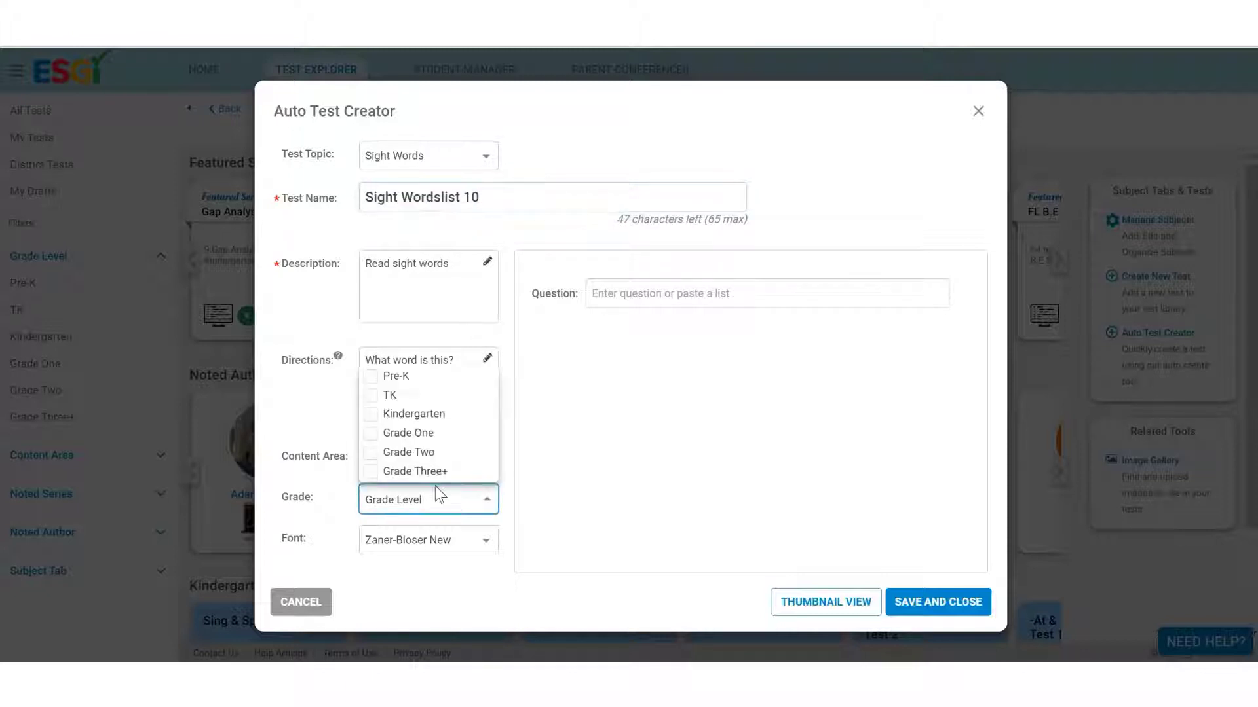
click(372, 414)
Bring the word list Eat, Four, Under, Came, Was, They from the Word document into the test as questions
key(alt+Tab)
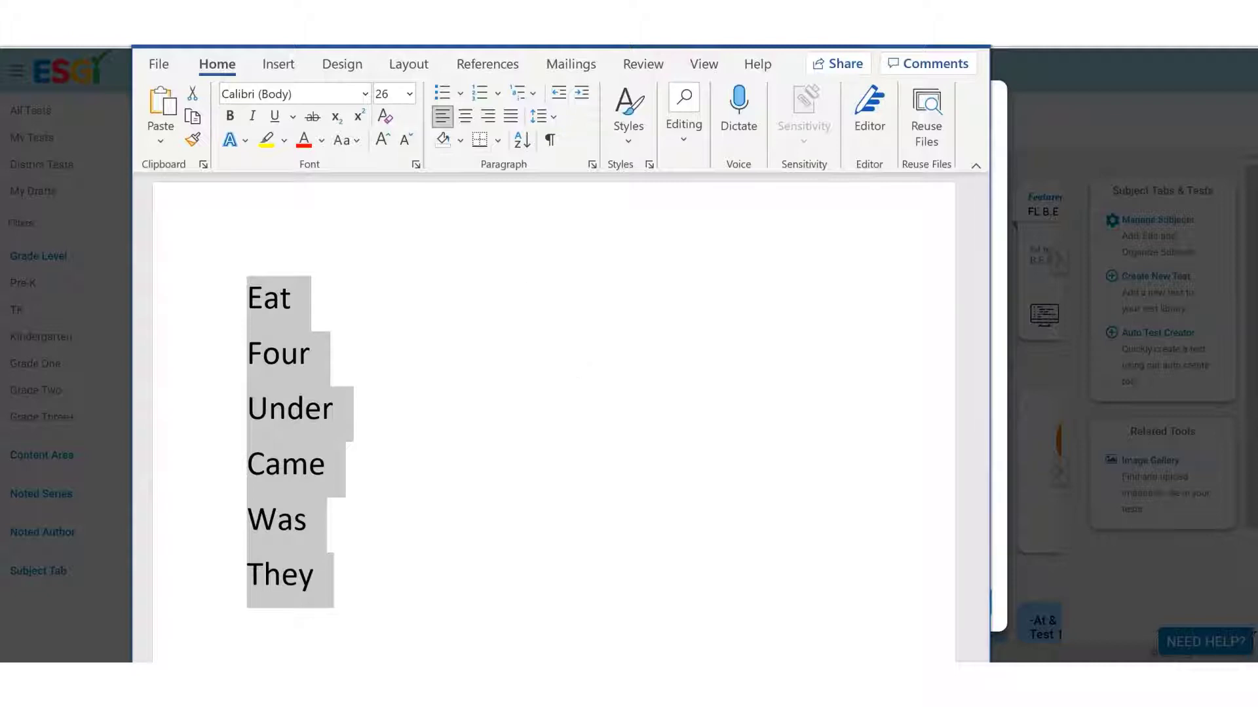
key(alt+Tab)
click(660, 291)
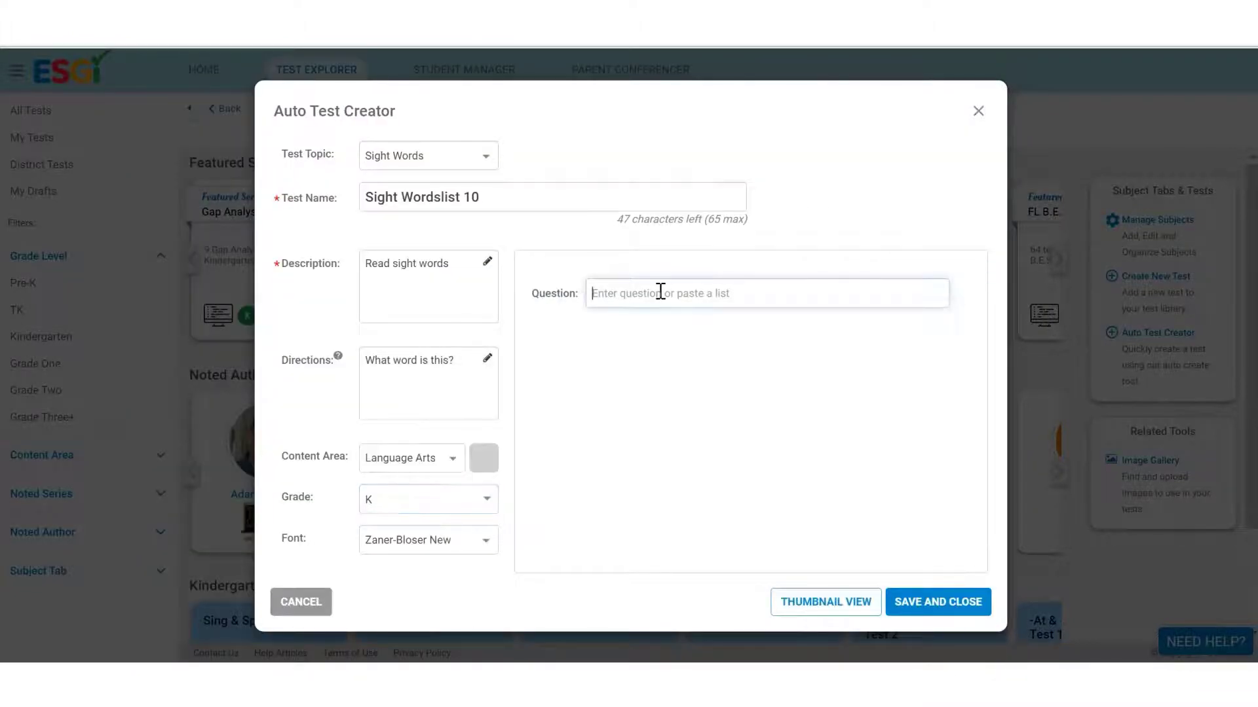
text(Eat Four Under Came Was They)
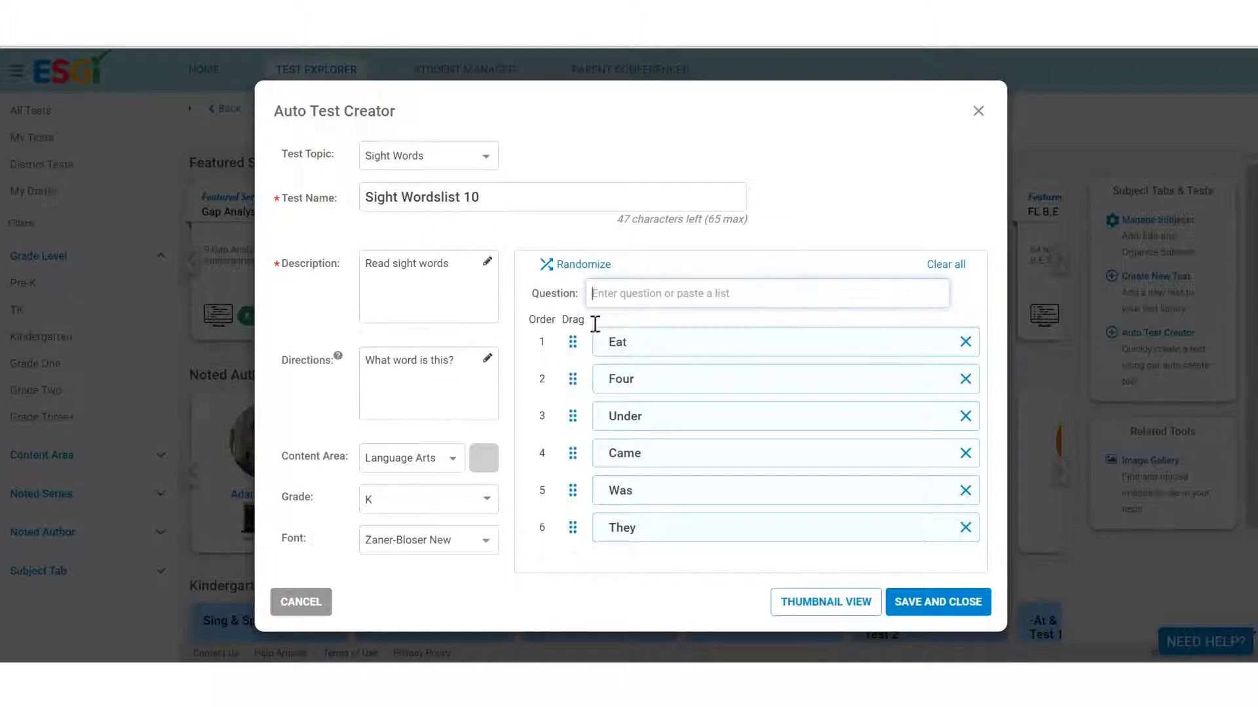
Randomize the order of the test questions, then move the second question down to fifth place
click(569, 266)
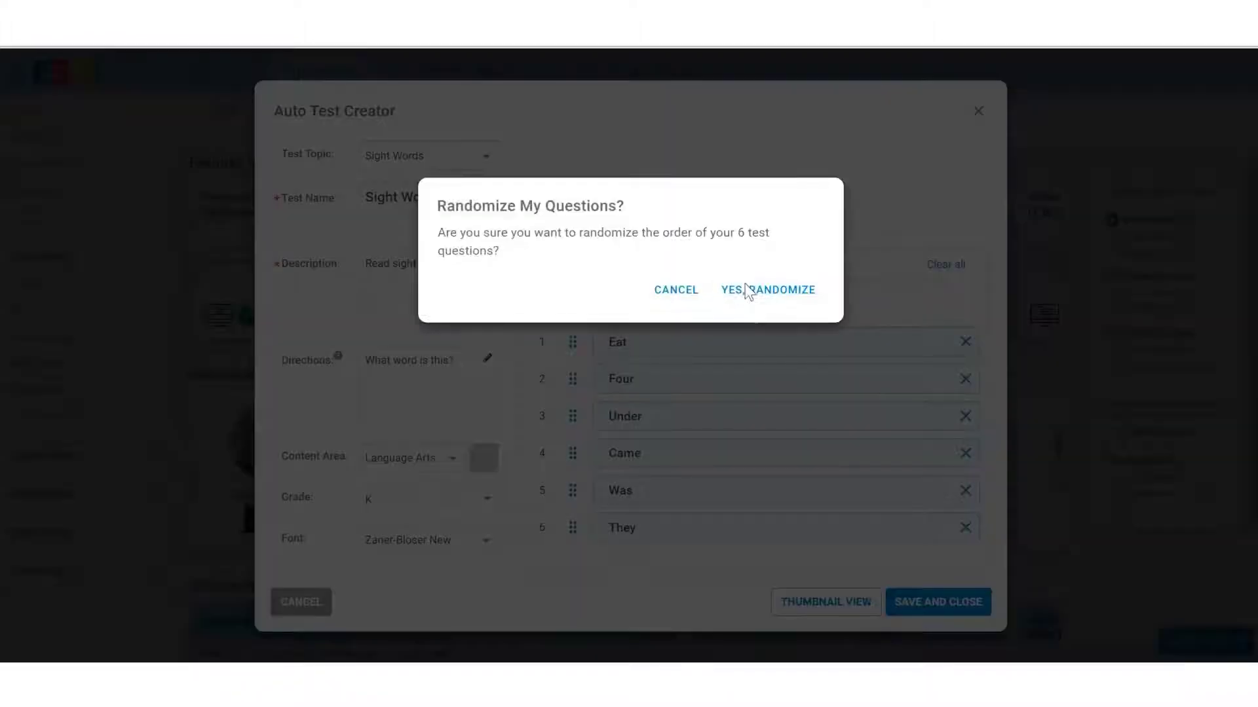
click(740, 289)
drag(571, 378, 566, 486)
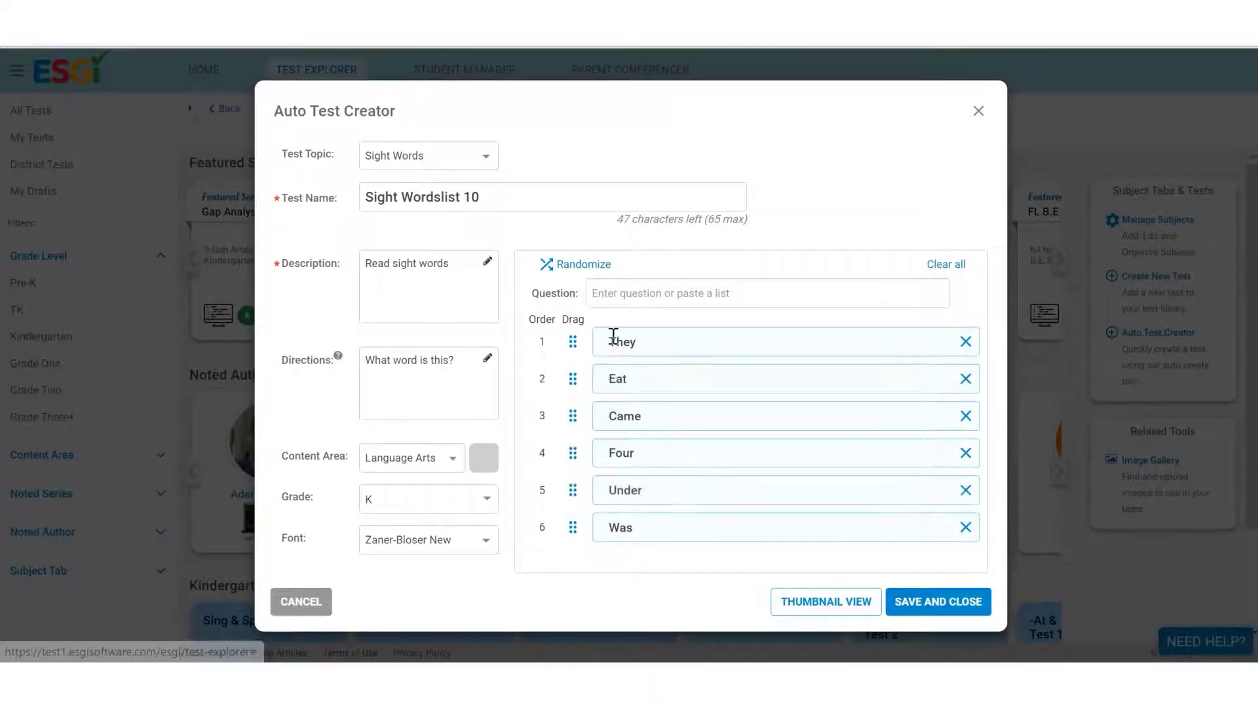
Change the first two questions to lowercase so they read "they" and "eat"
click(617, 342)
key(BackSpace)
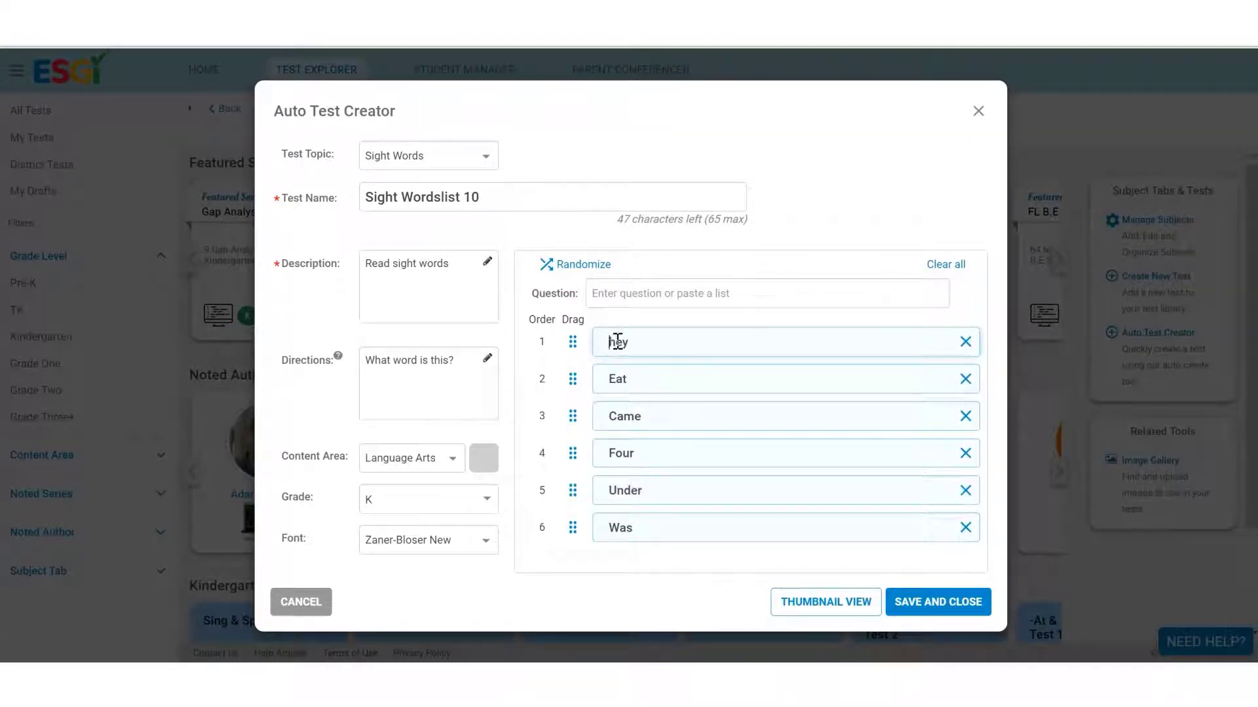
text(t)
click(616, 379)
key(BackSpace)
text(e)
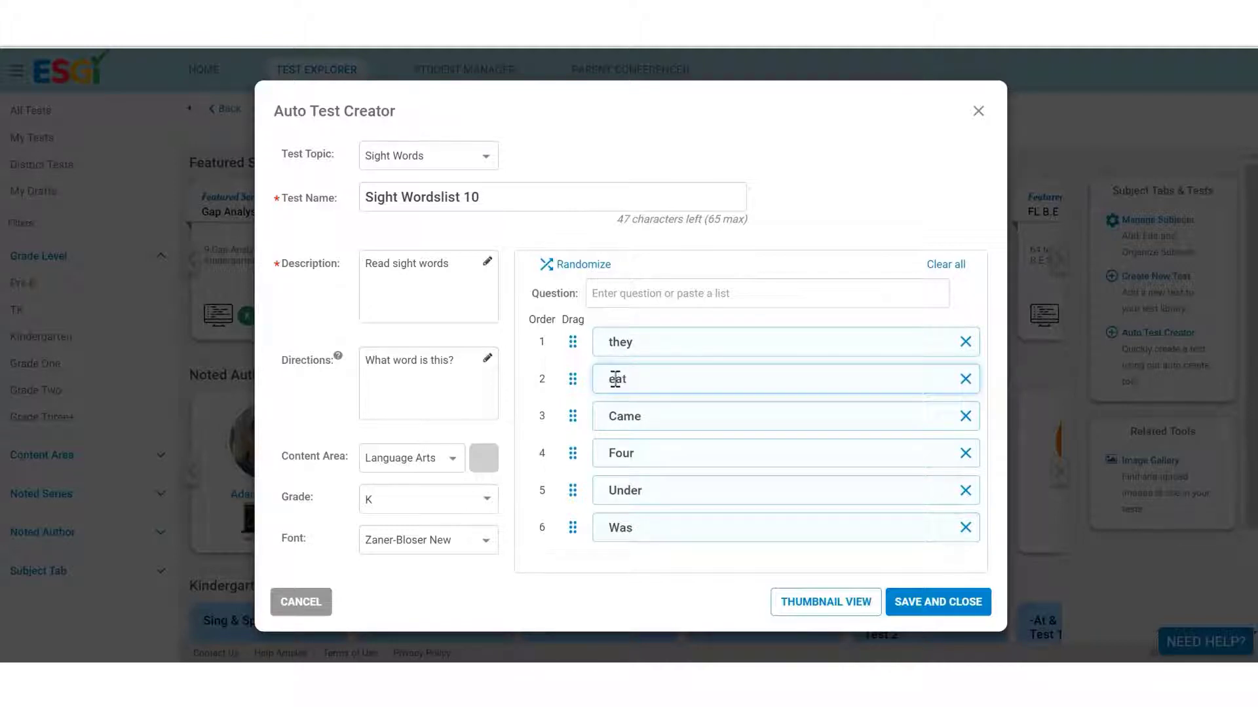
Save the sight words test and add it to the K-ELA subject tab
click(953, 606)
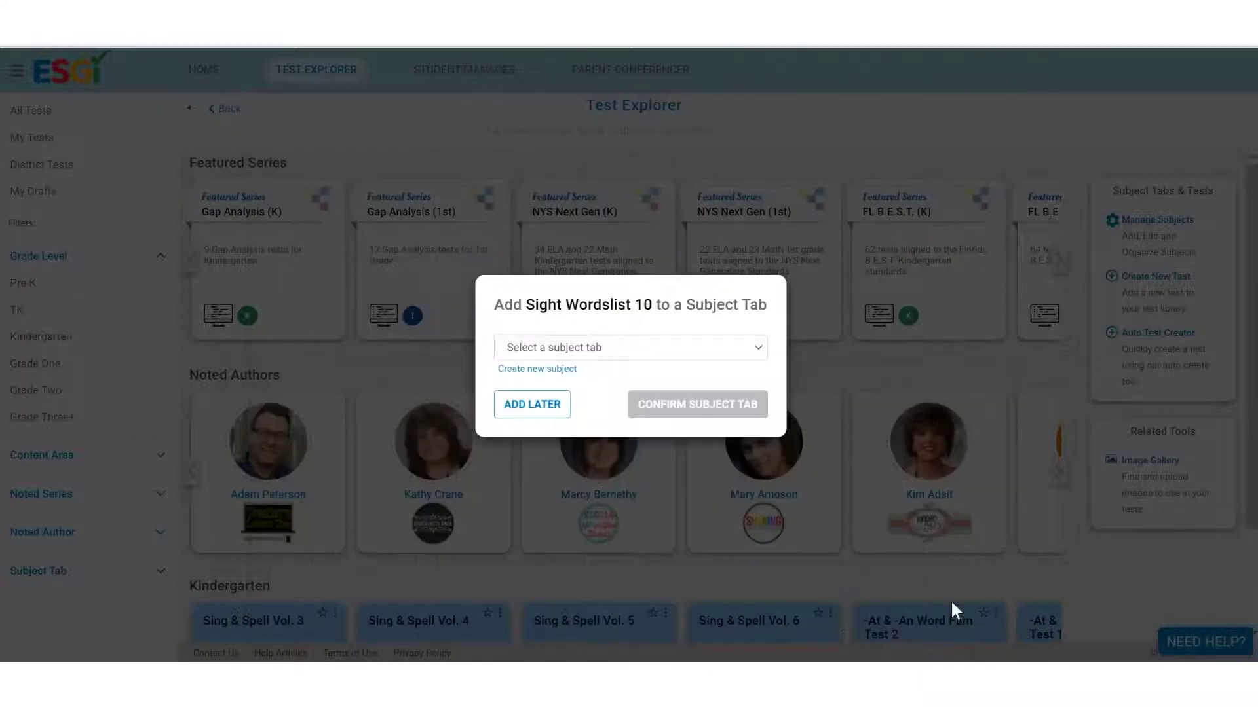
click(634, 345)
click(619, 381)
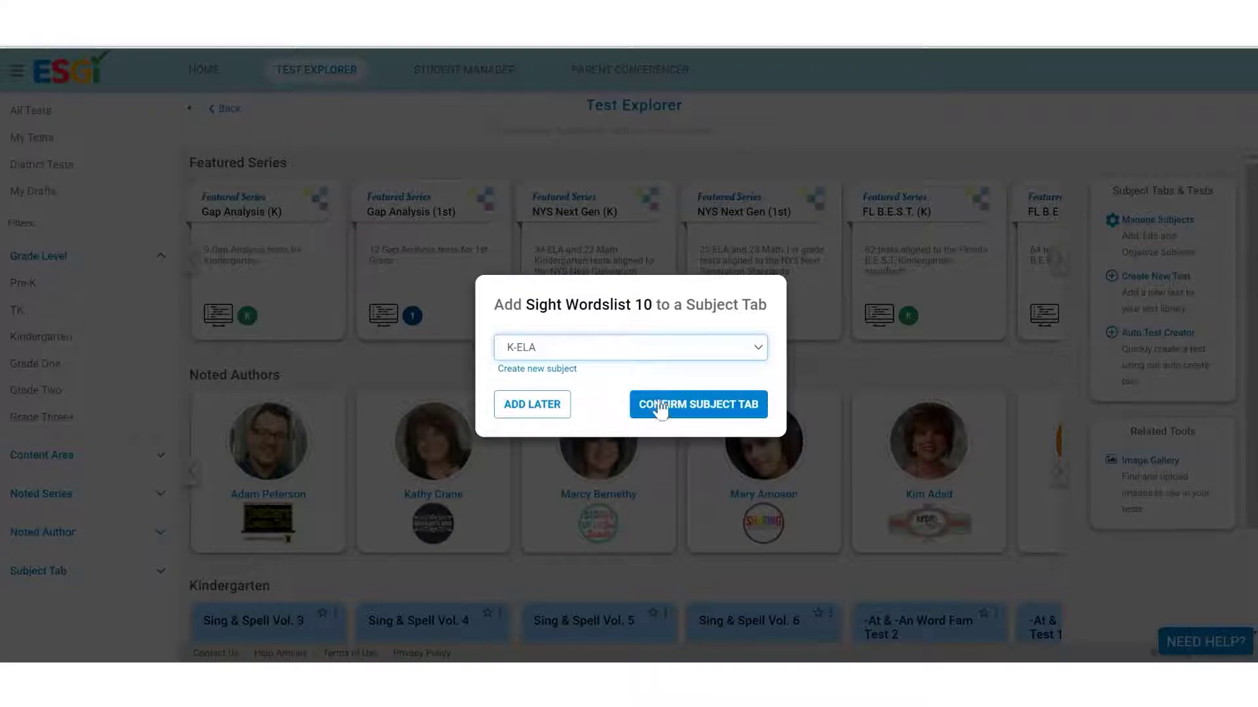
click(697, 402)
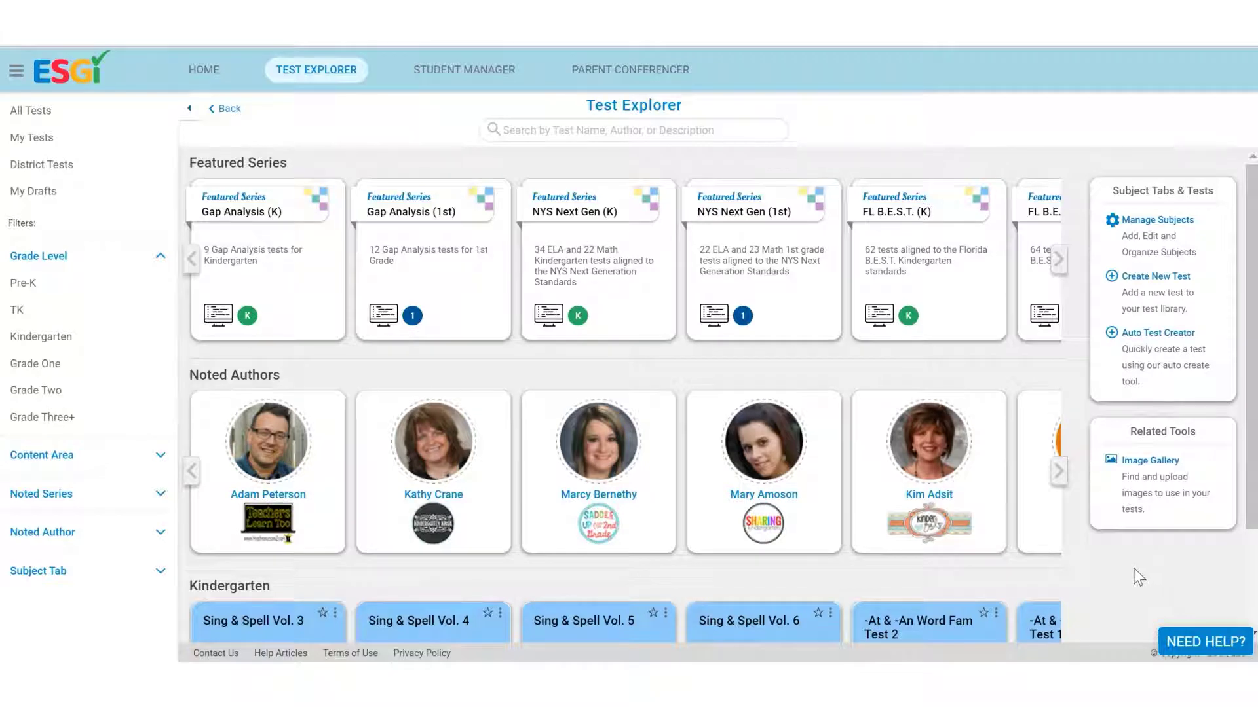
Start creating a new test manually and name it "Read Aloud"
click(1131, 278)
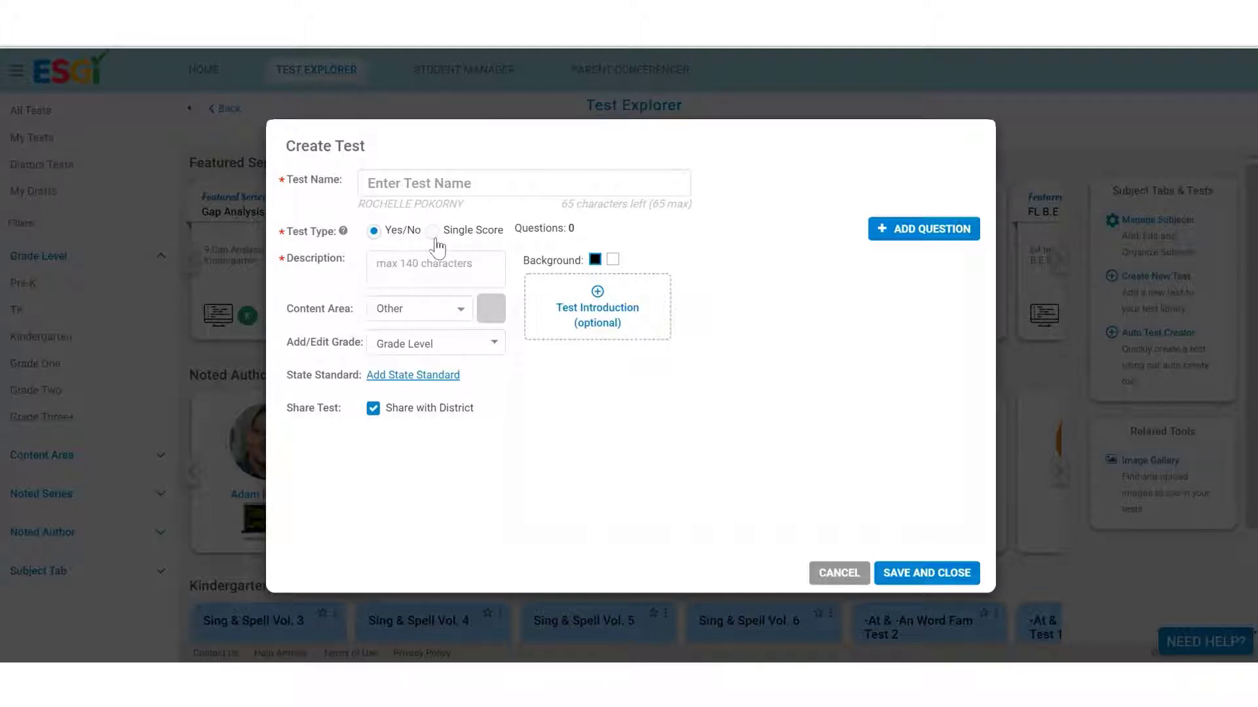
click(406, 183)
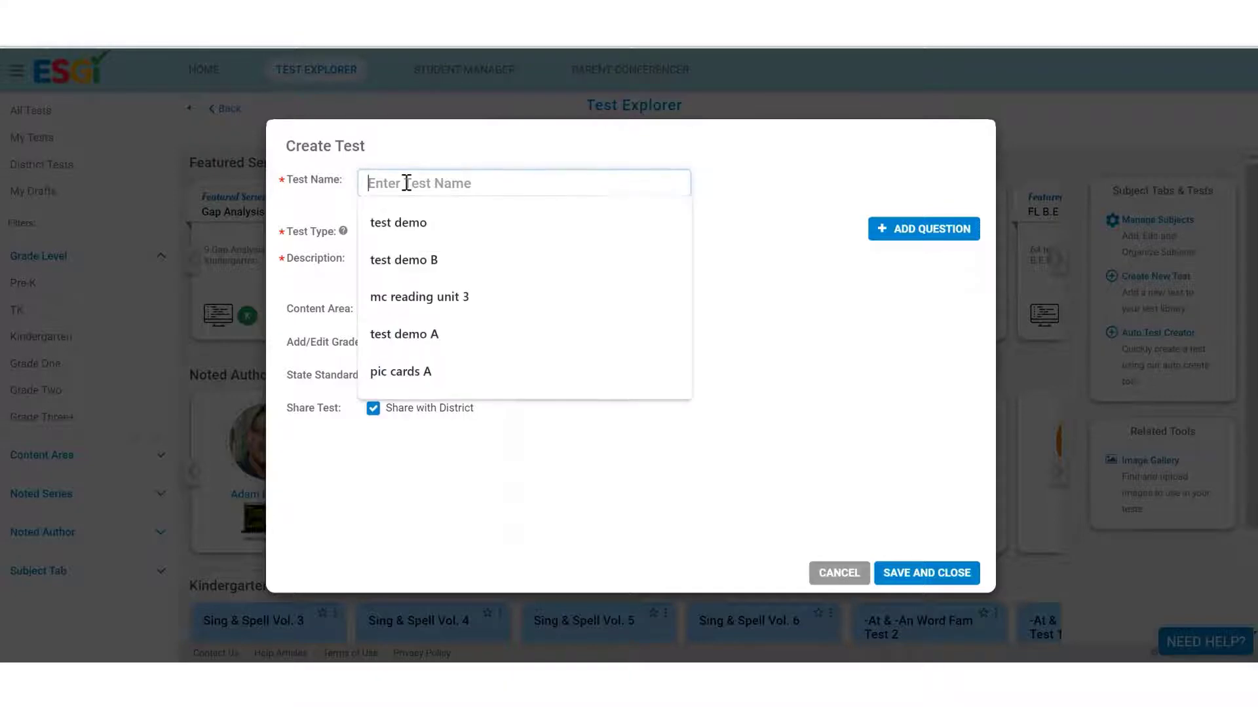
text(REA)
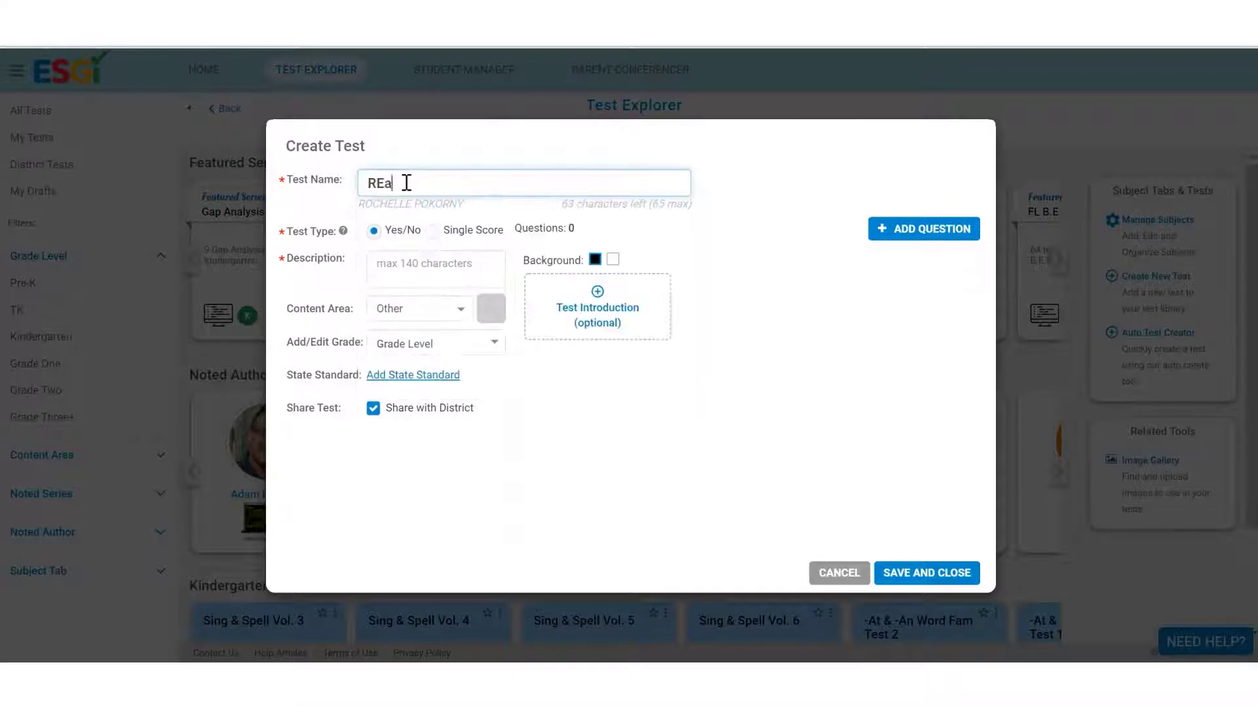
key(BackSpace)
key(BackSpace)
text(ead Aloud)
Make the test Single Score with a total possible of 5 and enter the description "read gr level book"
click(434, 231)
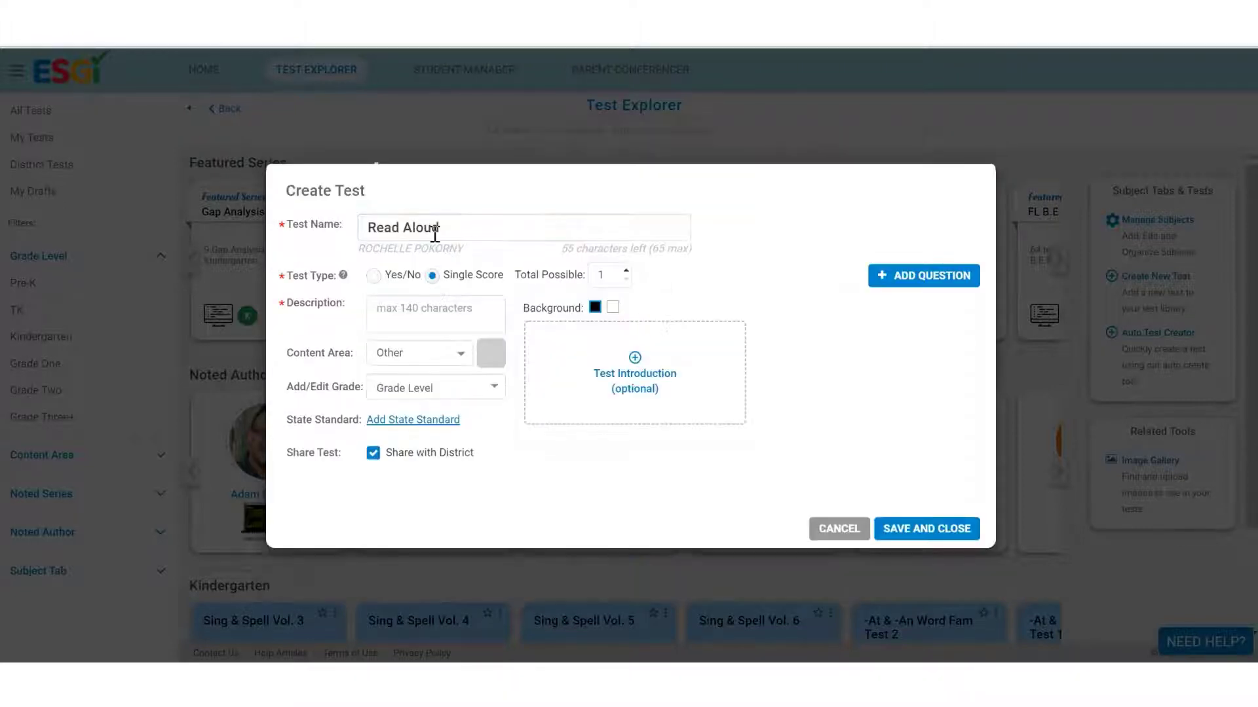
click(626, 271)
click(455, 317)
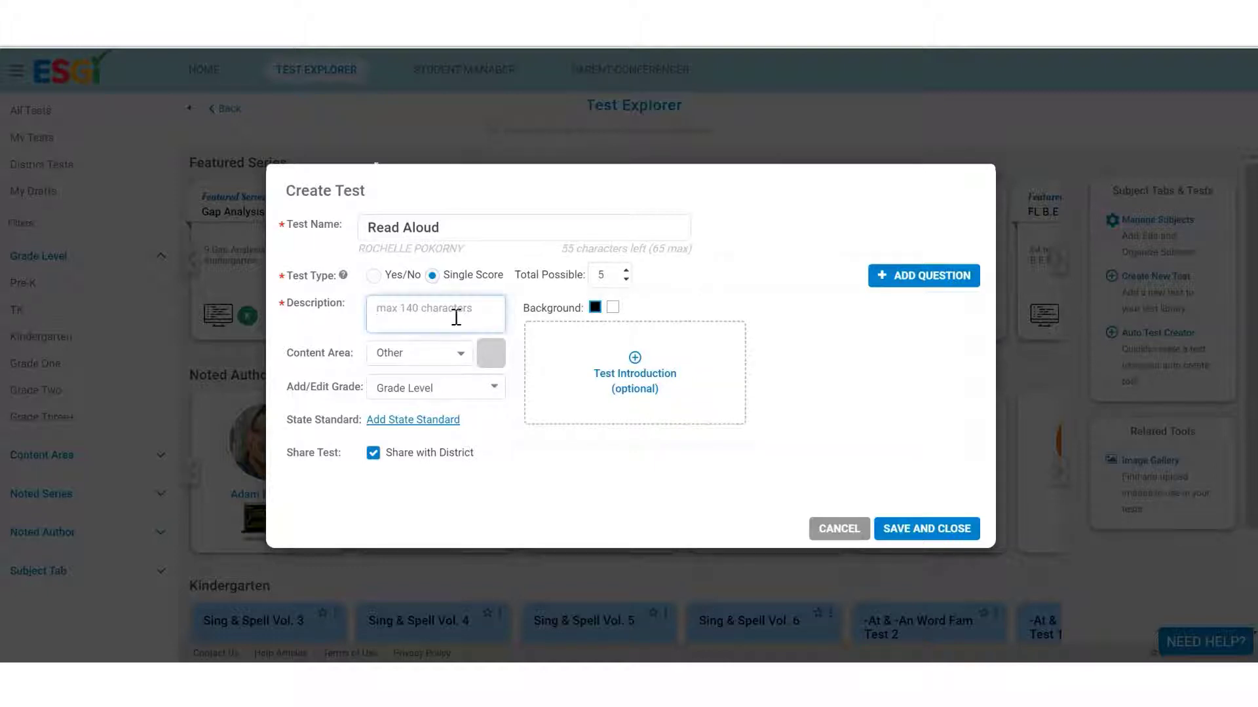
text(read gr levl)
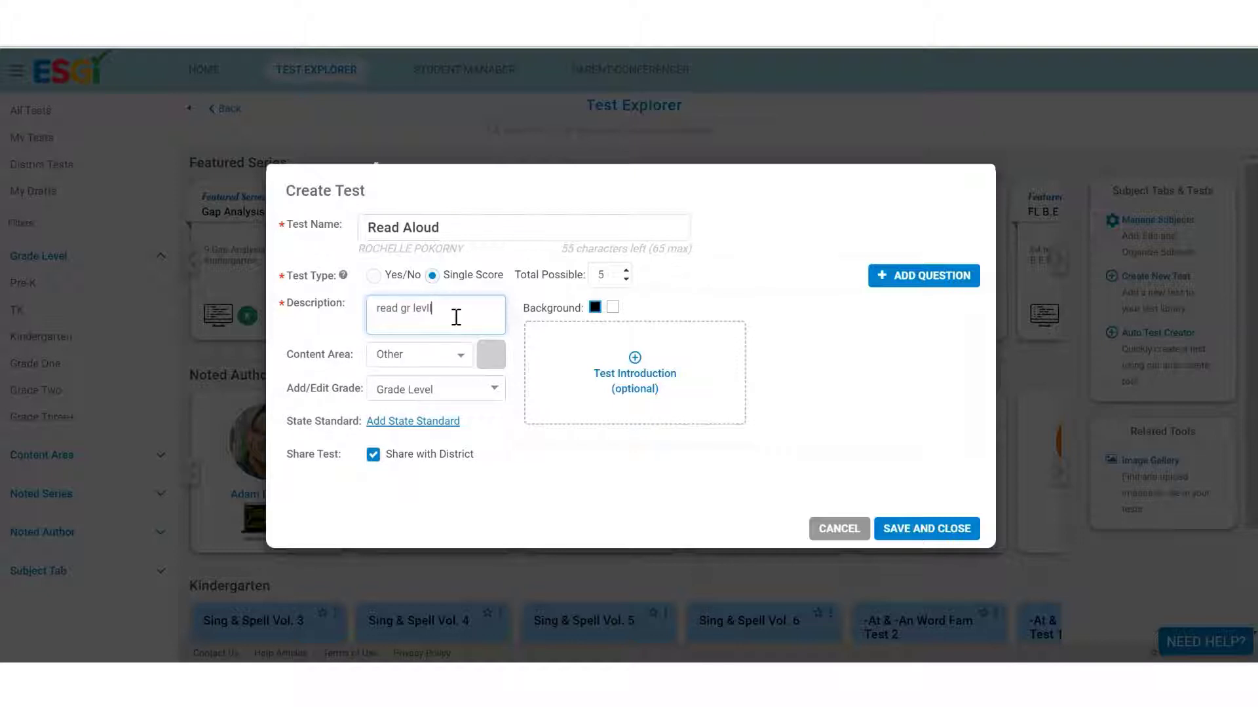
text(e)
key(BackSpace)
text(el book)
Set the test's content area to Language Arts and its grade to Kindergarten
click(416, 359)
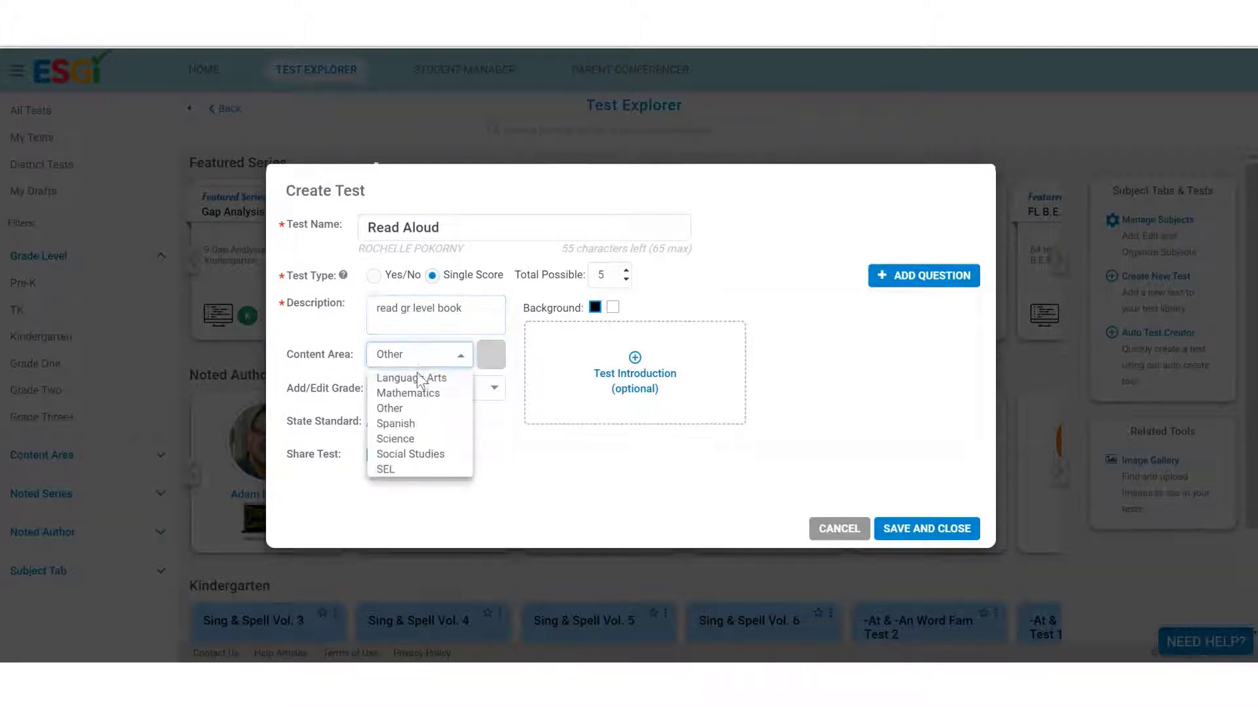
click(420, 374)
click(438, 391)
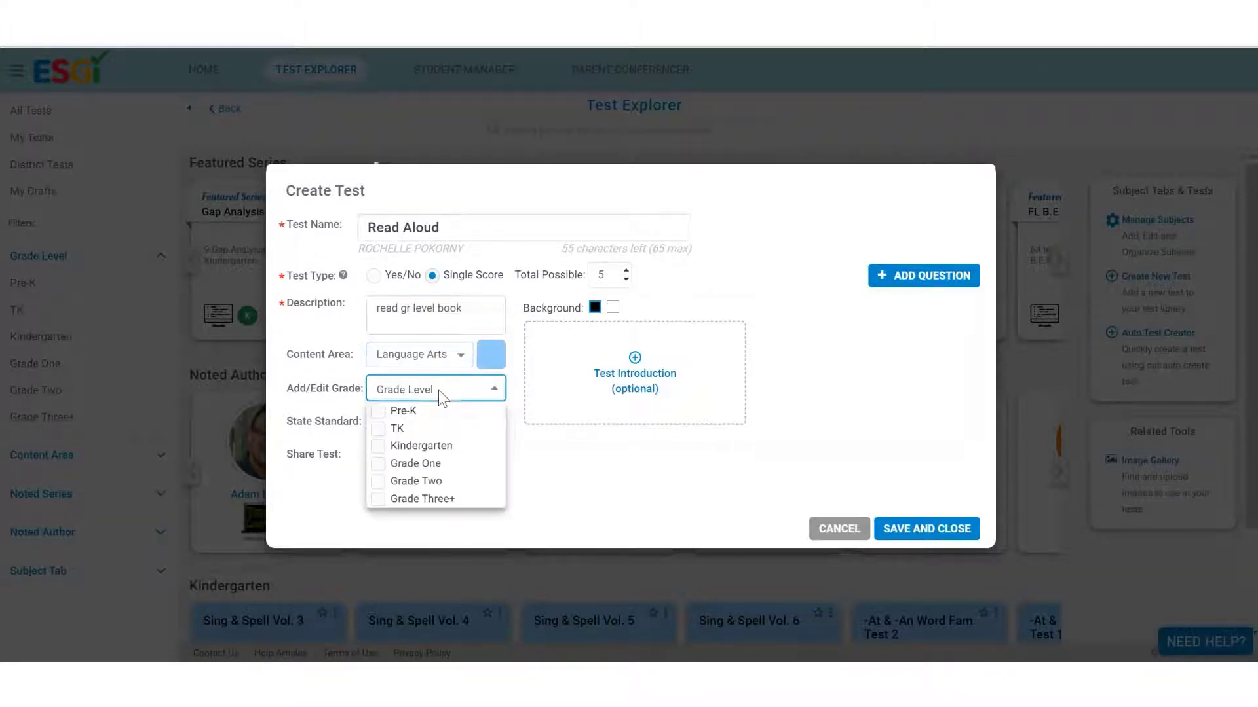
click(395, 449)
Add a 12pt scoring rubric to the test introduction page: 5=Strong, 4=Effective, 3=Developing, 2=Emerging, 1=Experimenting, one per line
click(633, 379)
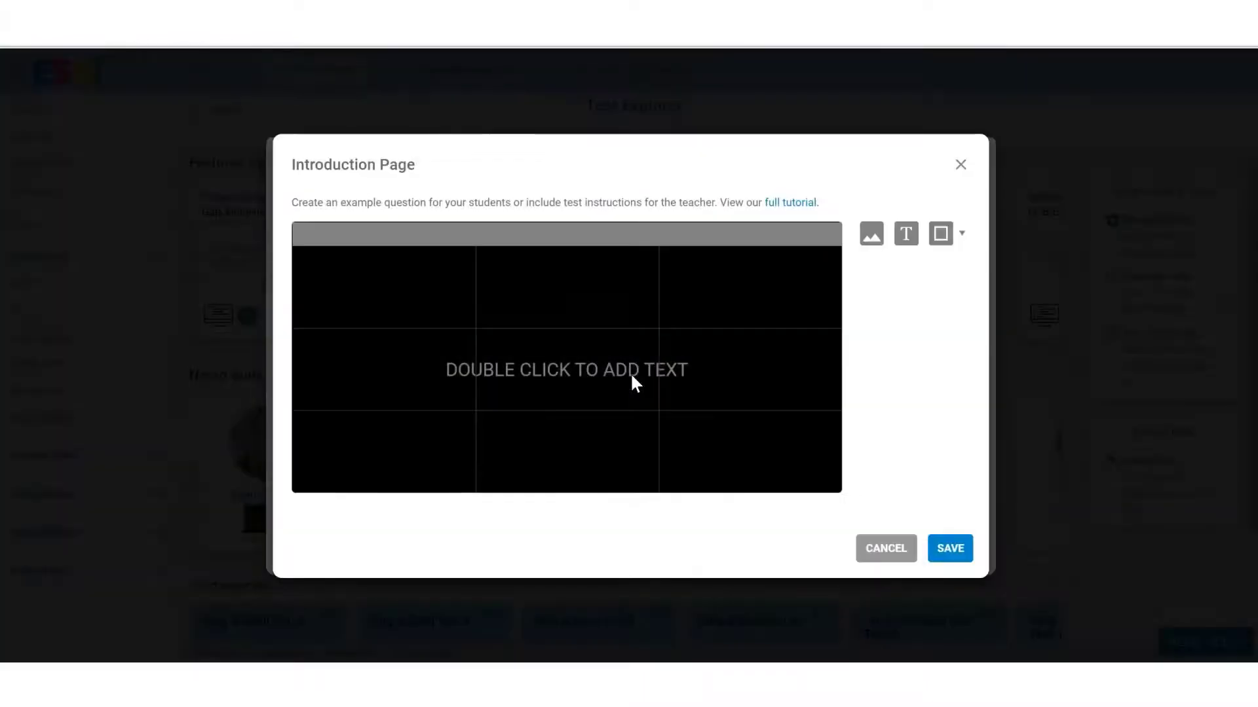
double_click(575, 372)
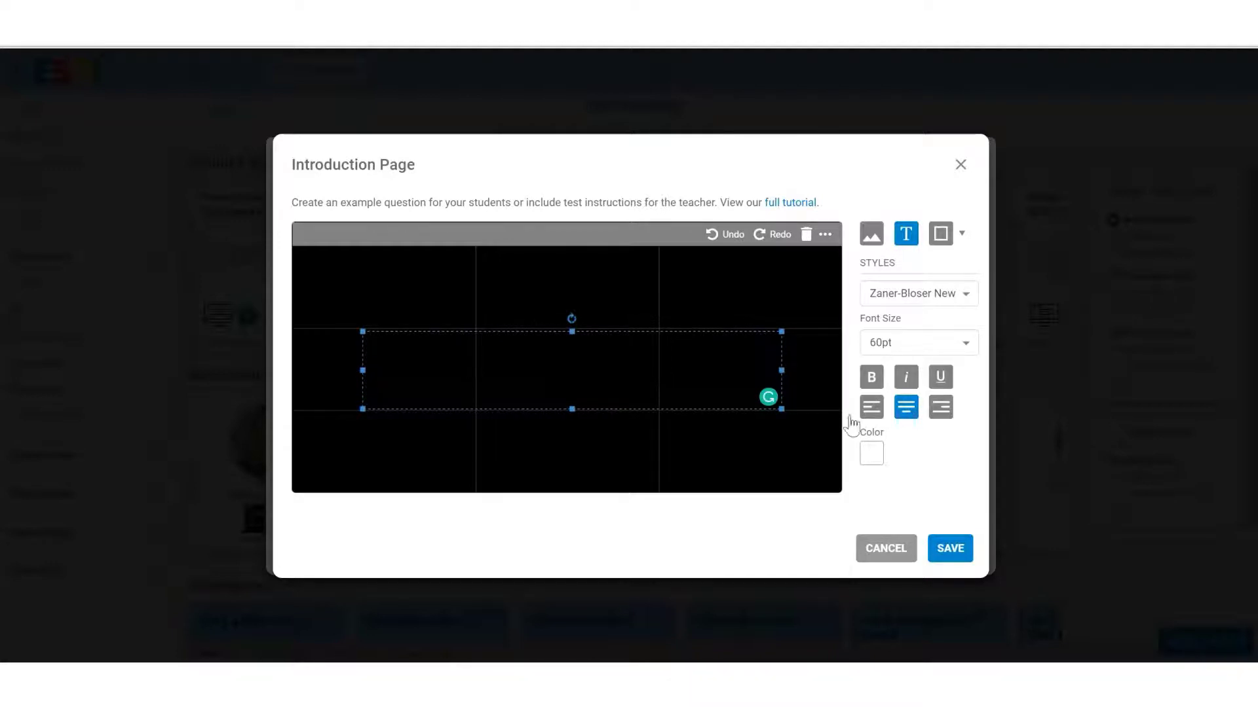
click(910, 348)
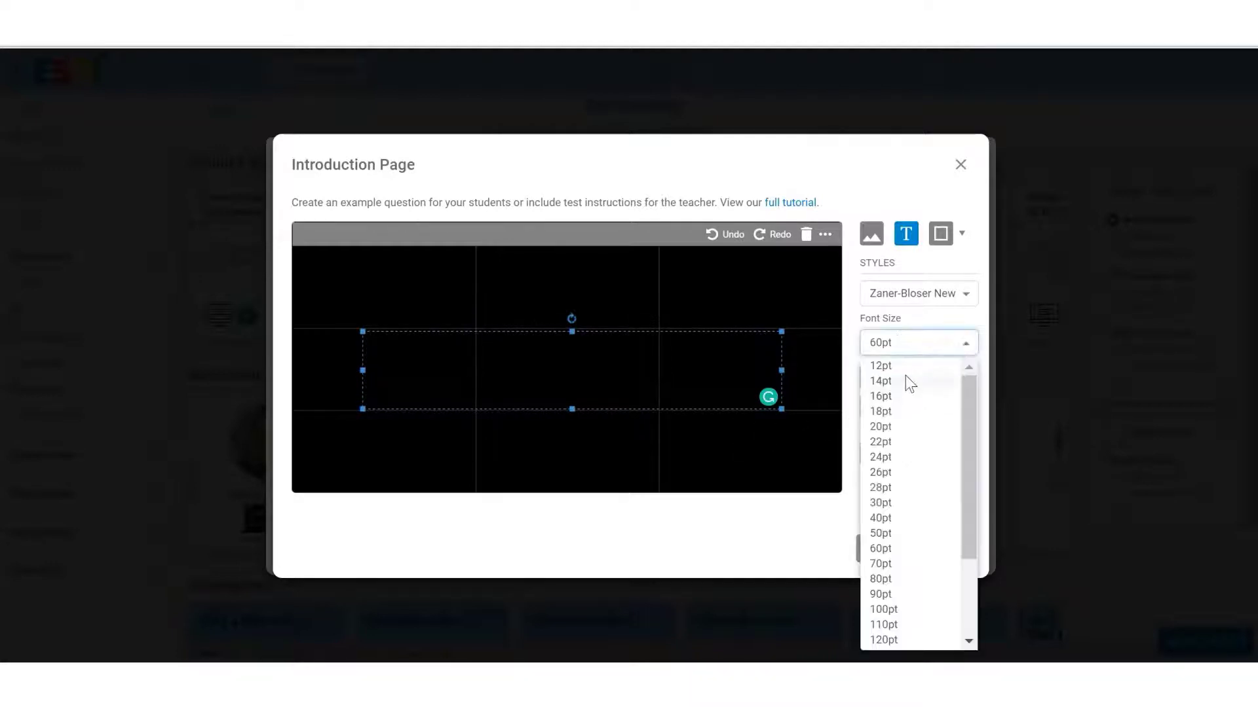
click(904, 367)
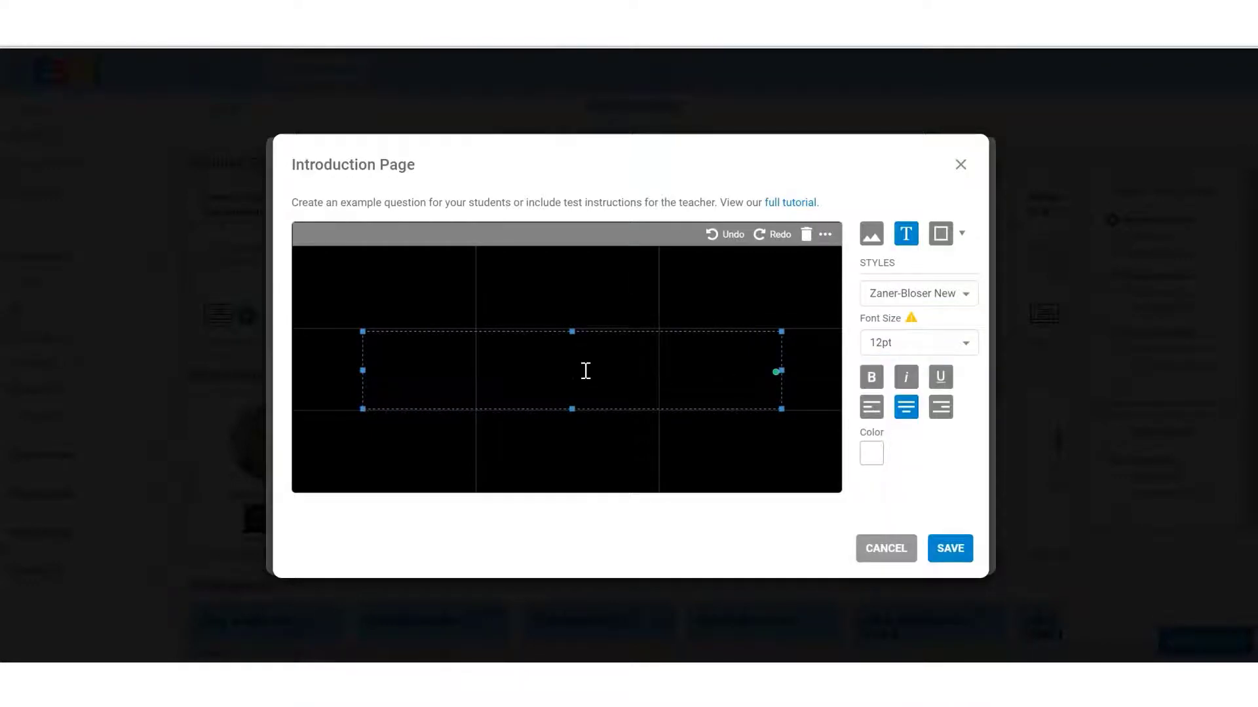
text(5=Strong 4=Effective 3=Developing 2=Emerging 1=Experimenting)
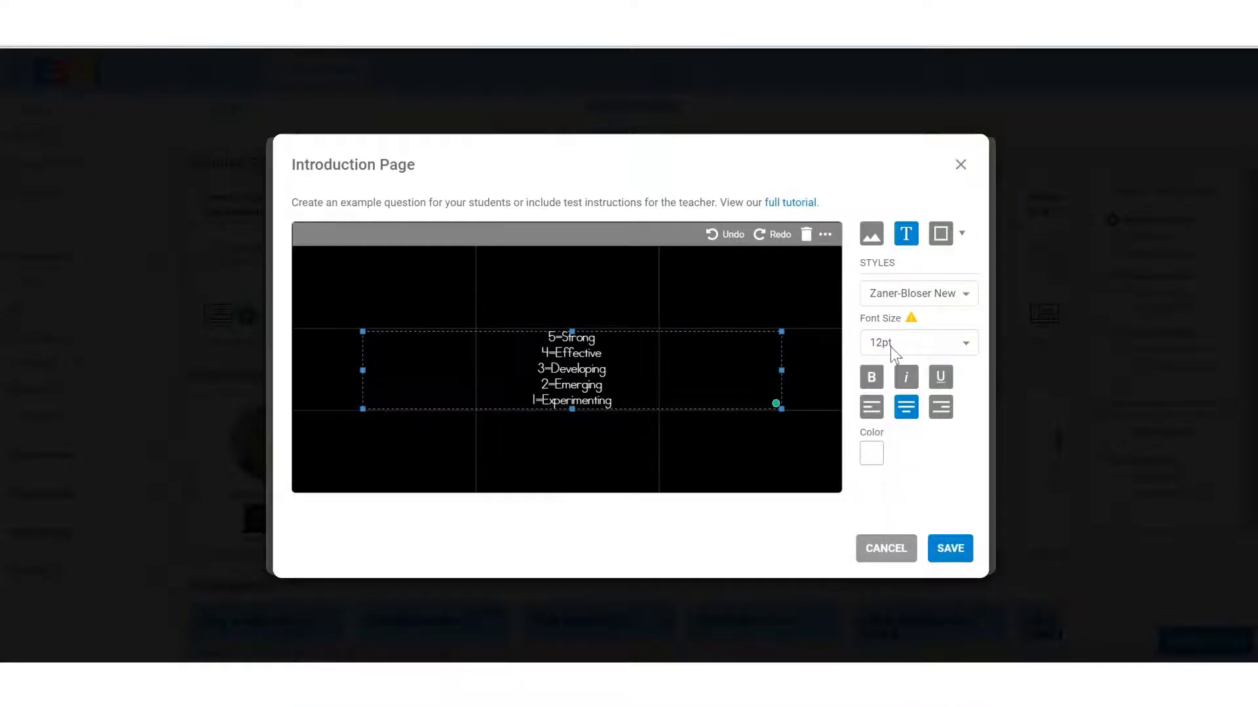
click(675, 459)
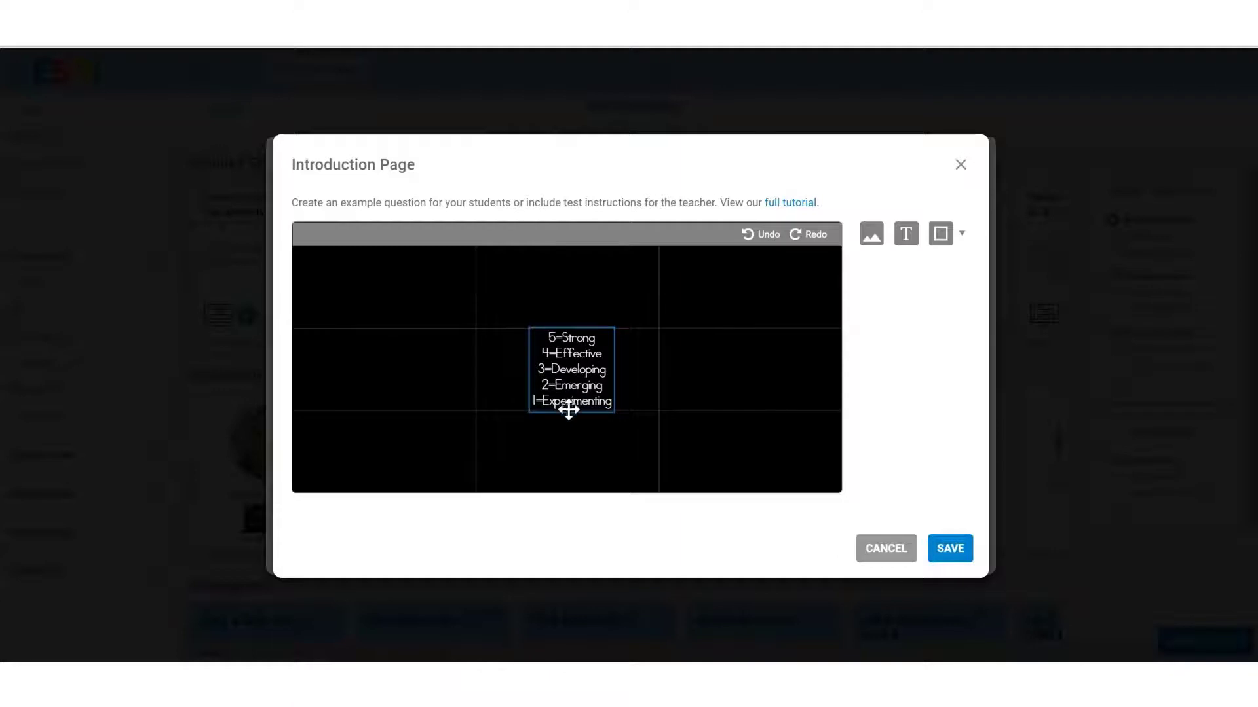
Enlarge the rubric text to 16pt and save the introduction page
click(592, 366)
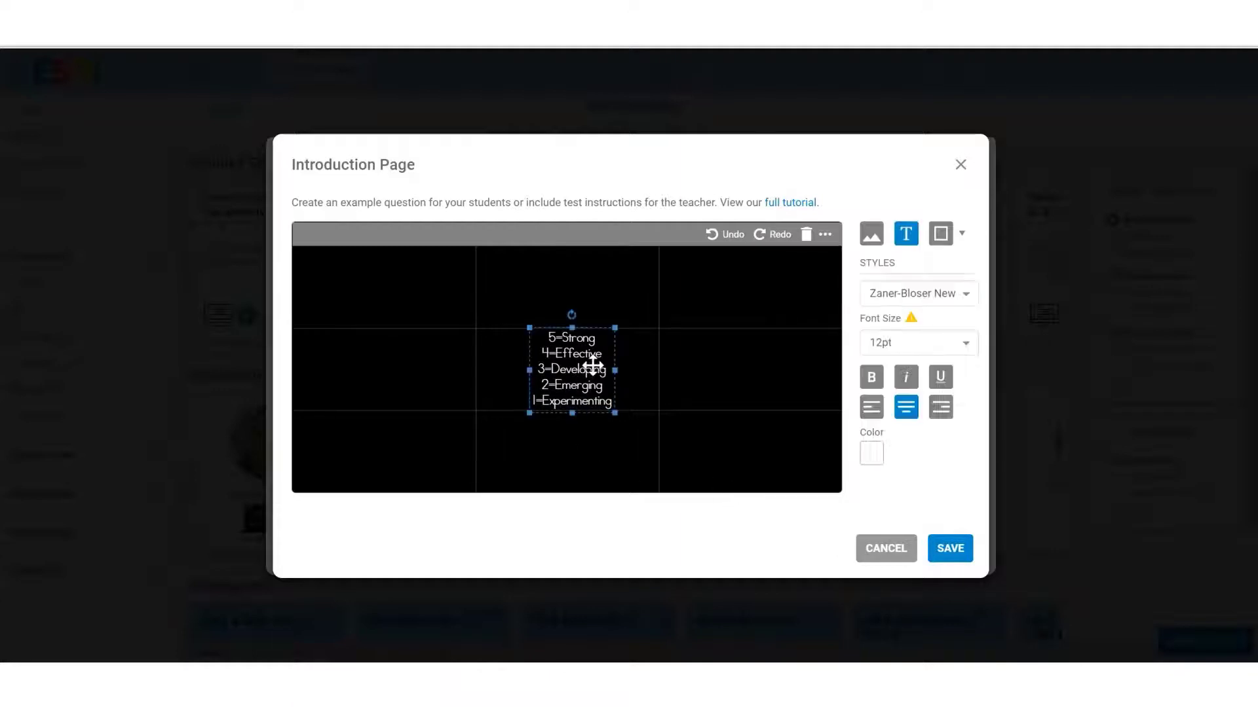
click(961, 348)
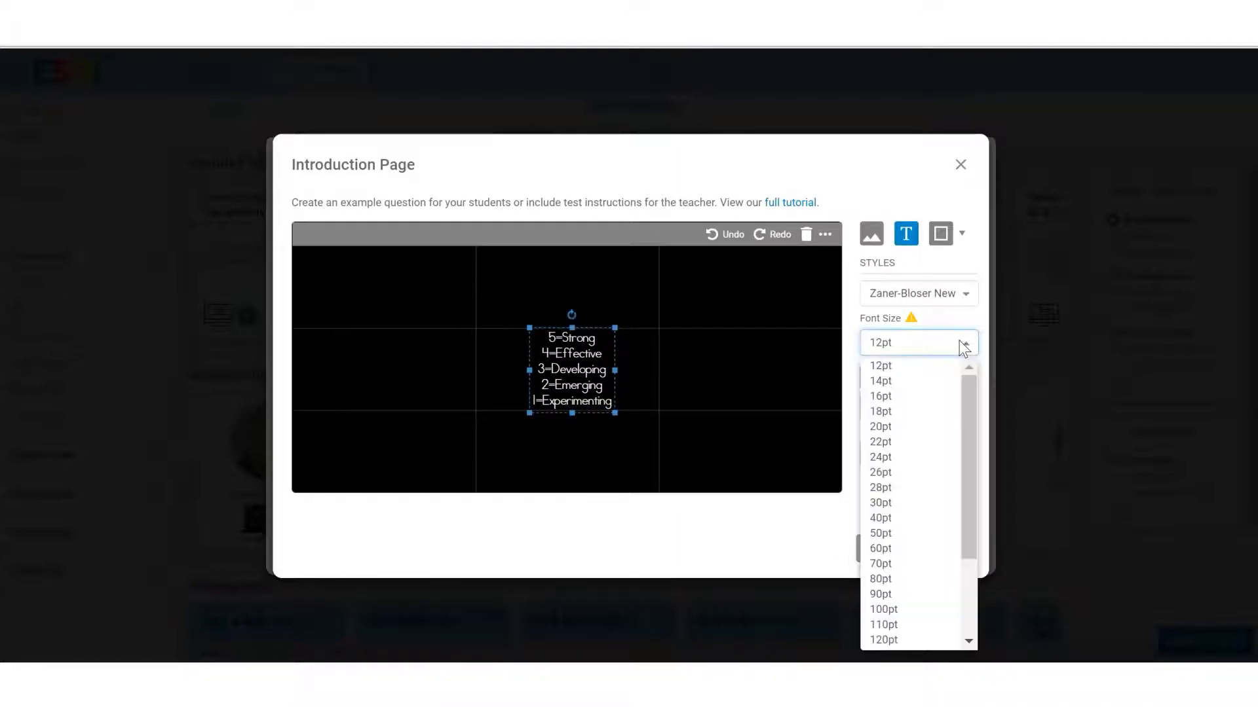
click(886, 382)
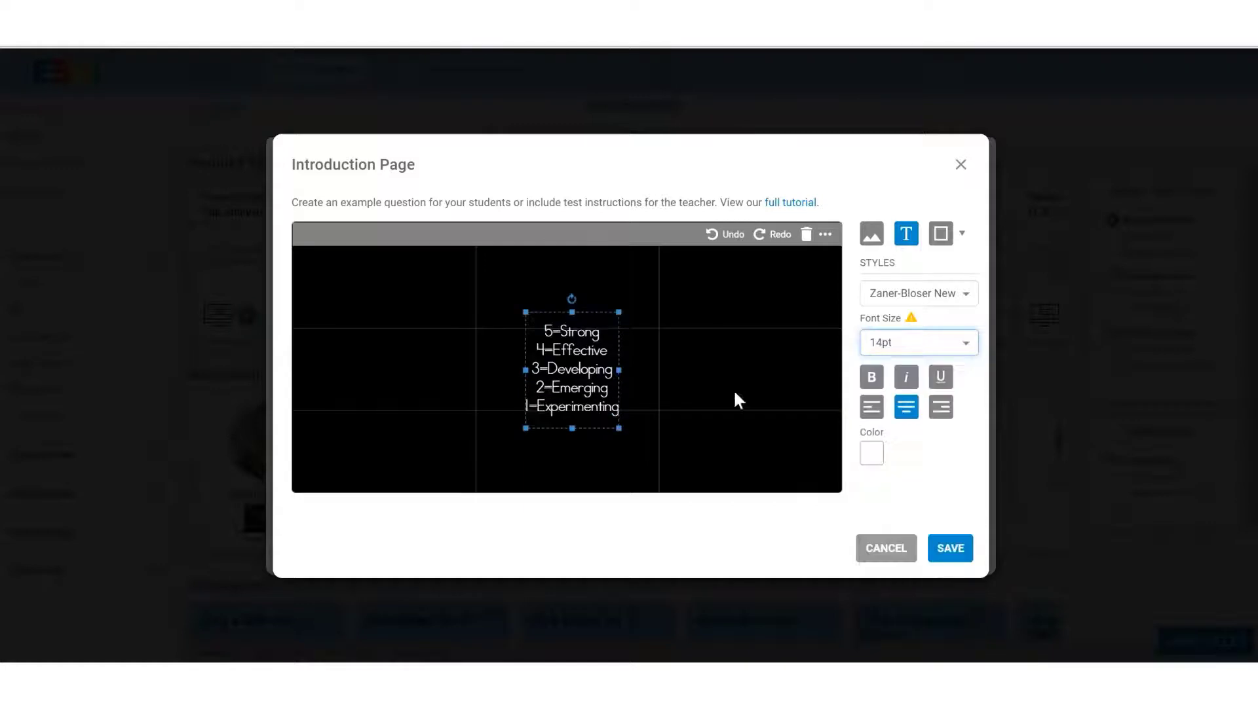
click(914, 347)
click(885, 401)
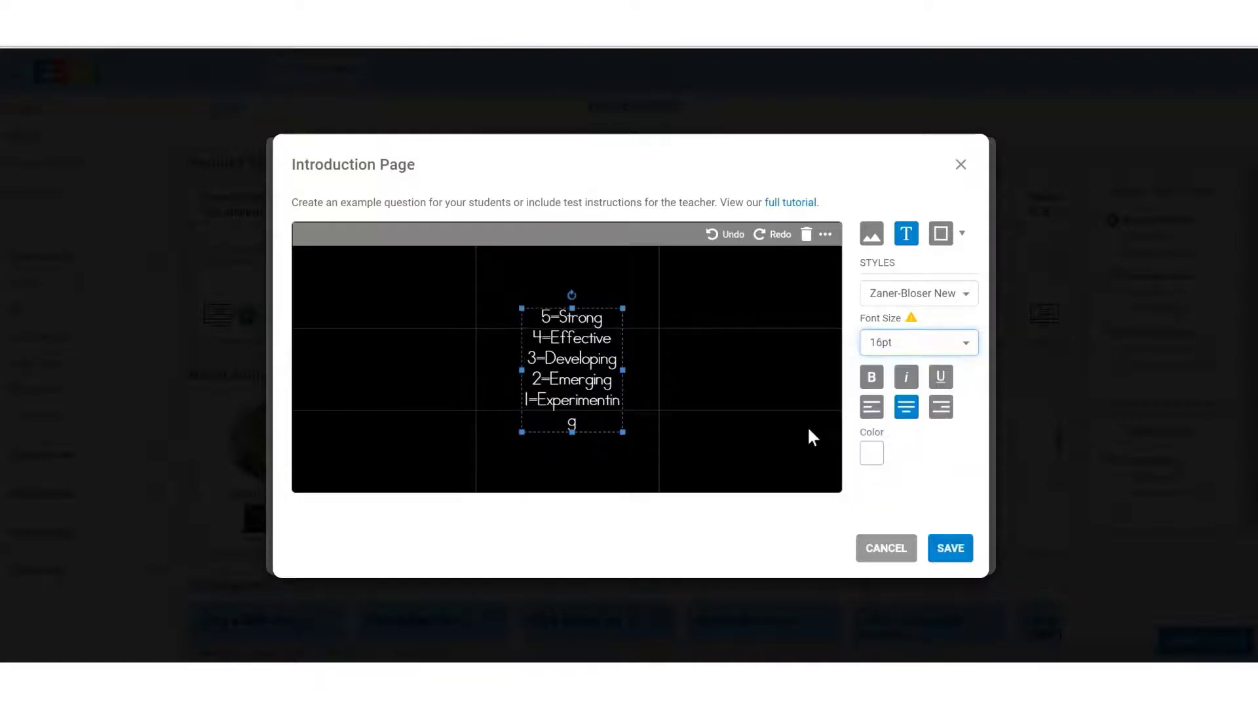
click(951, 548)
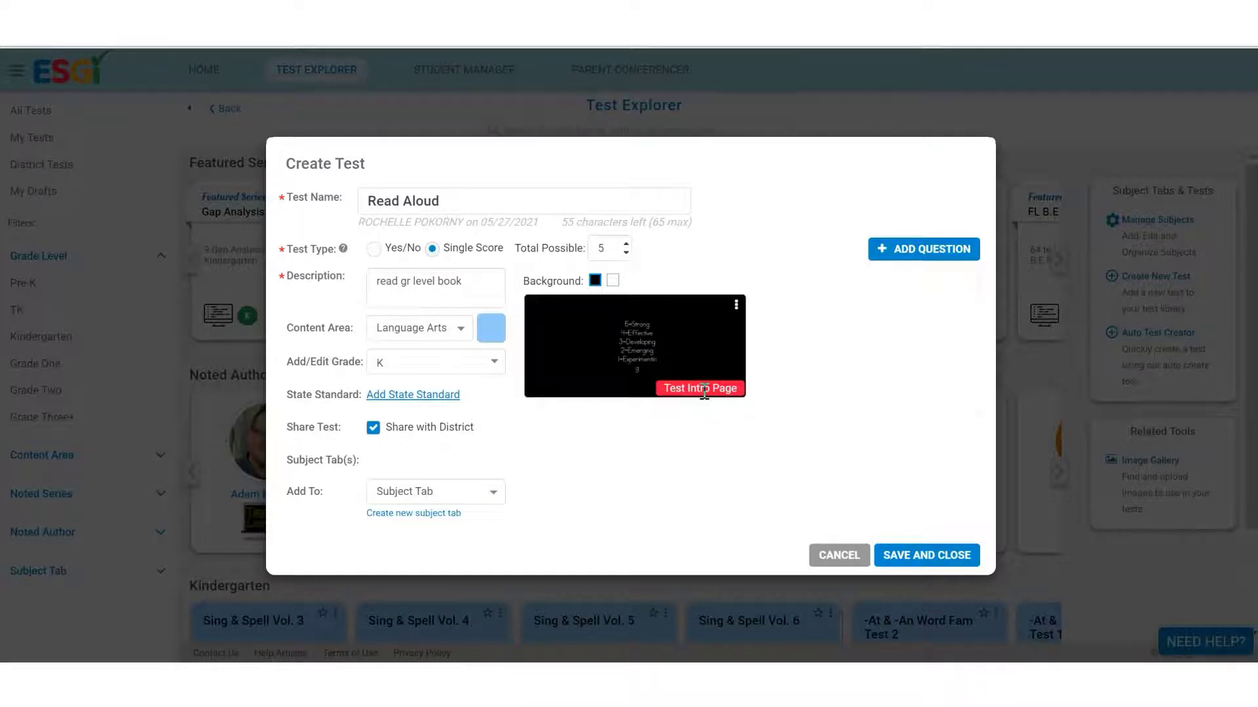
Add a question to the test with the student directions "Read aloud"
click(884, 250)
click(393, 202)
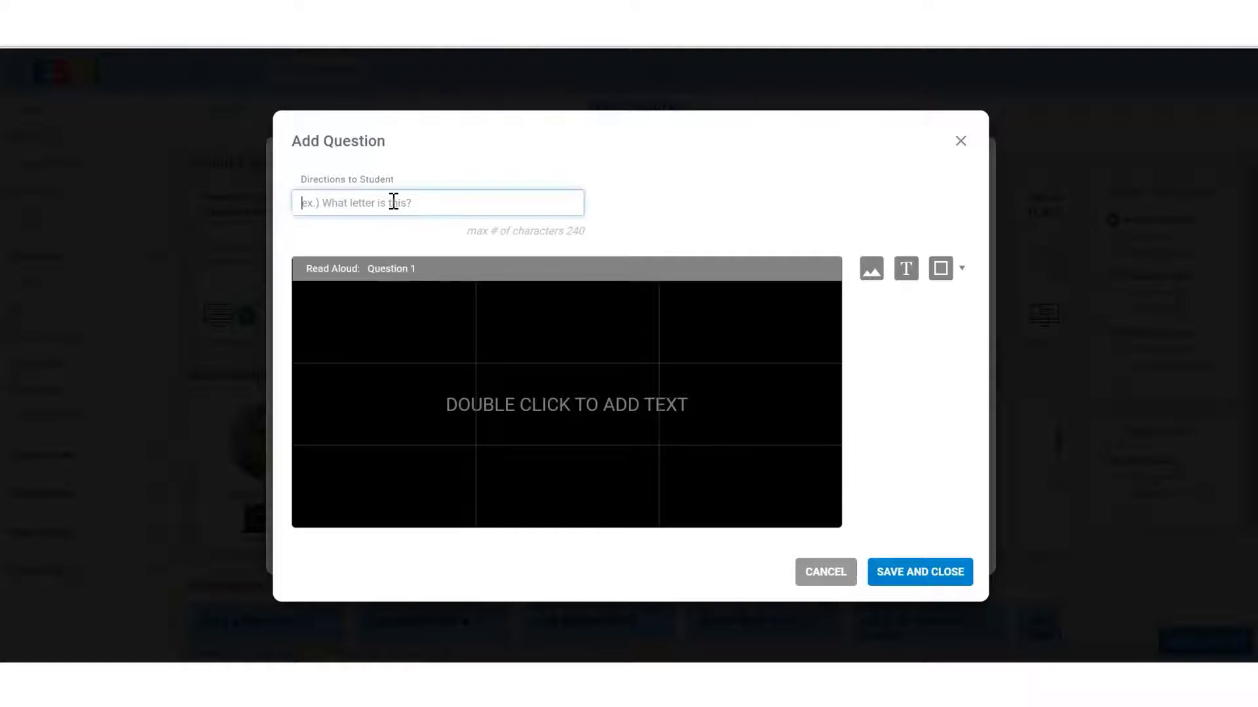
text(REad)
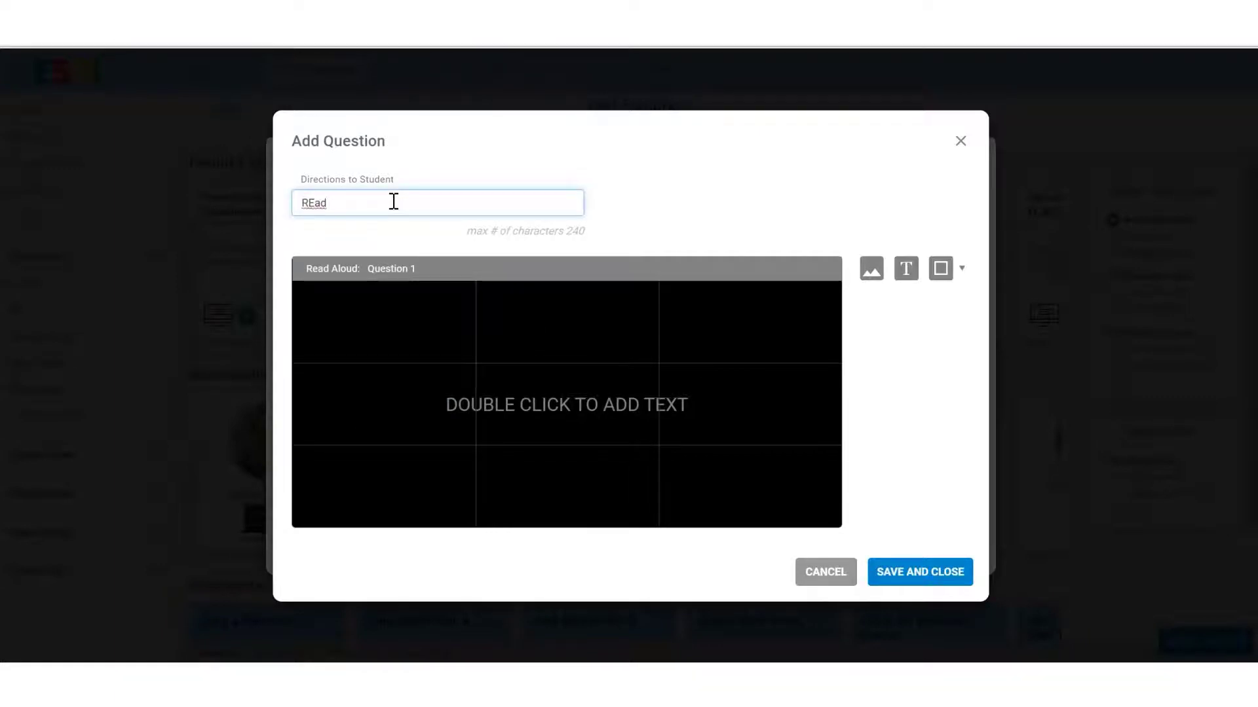
key(BackSpace)
key(BackSpace)
key(BackSpace)
key(BackSpace)
text(ead aloud)
Add the text "using grade level book, read aloud" to the question slide and save the question
double_click(541, 404)
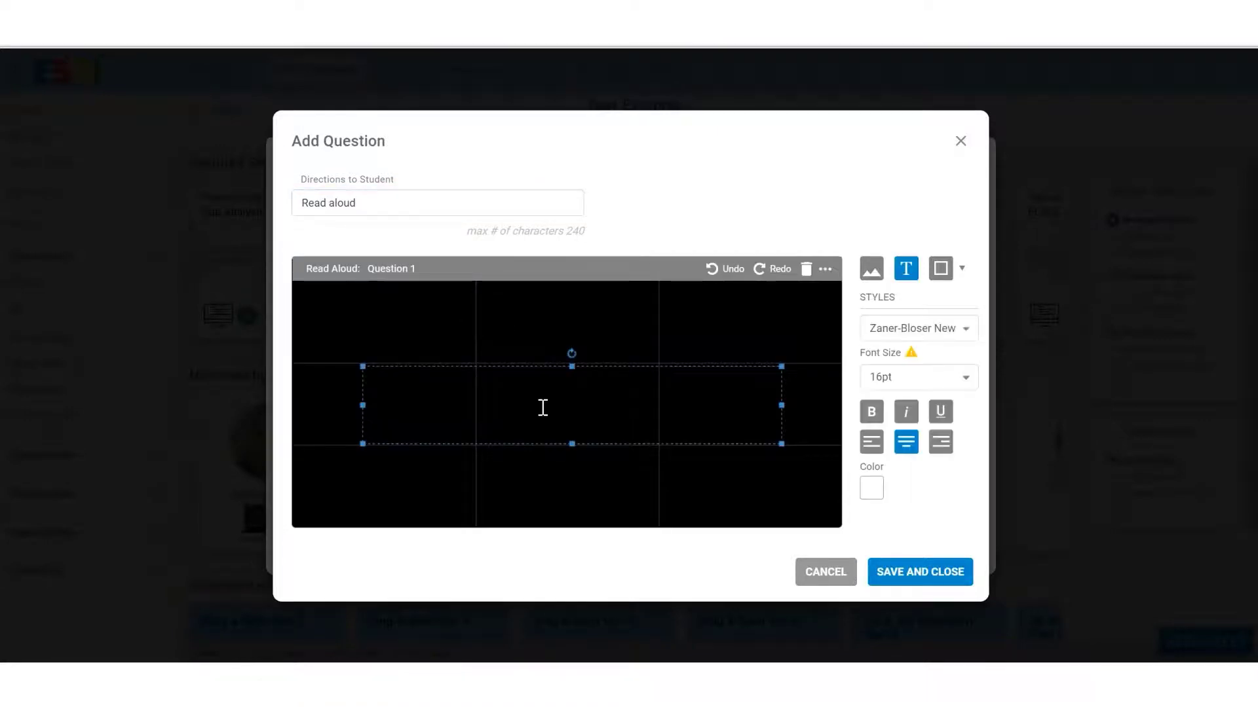
text(using grade level)
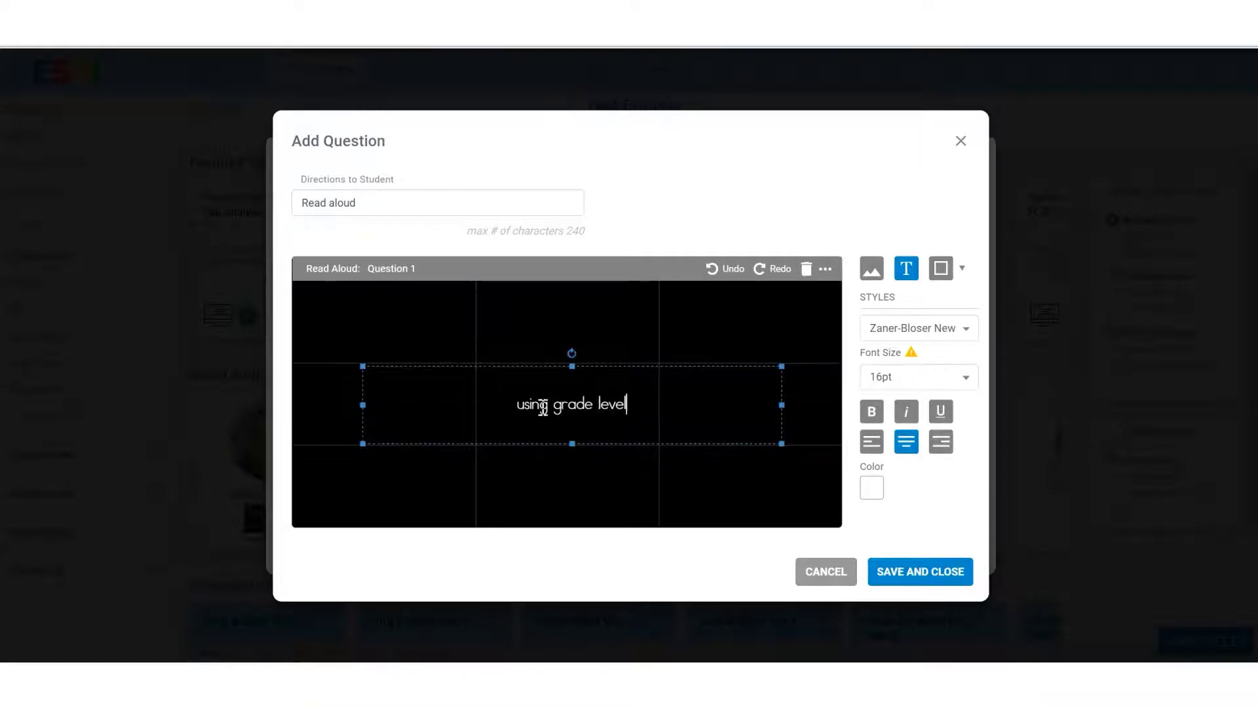
text( book, r)
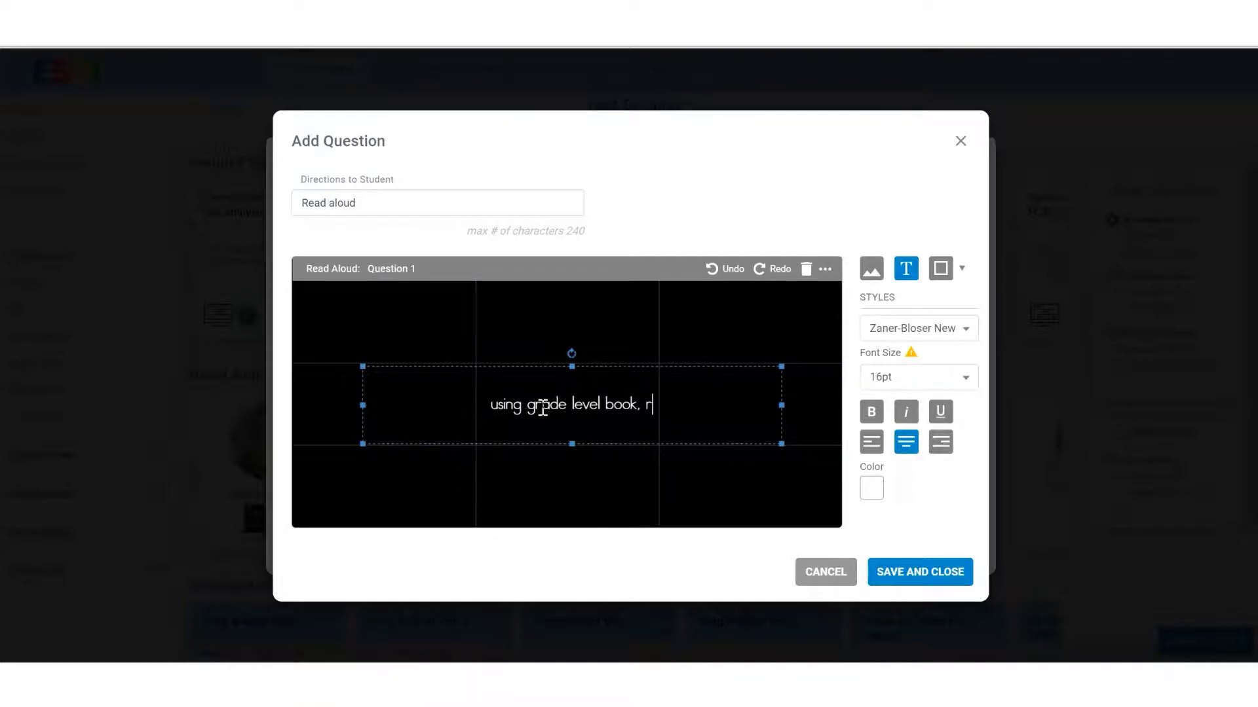
text(ead aloud)
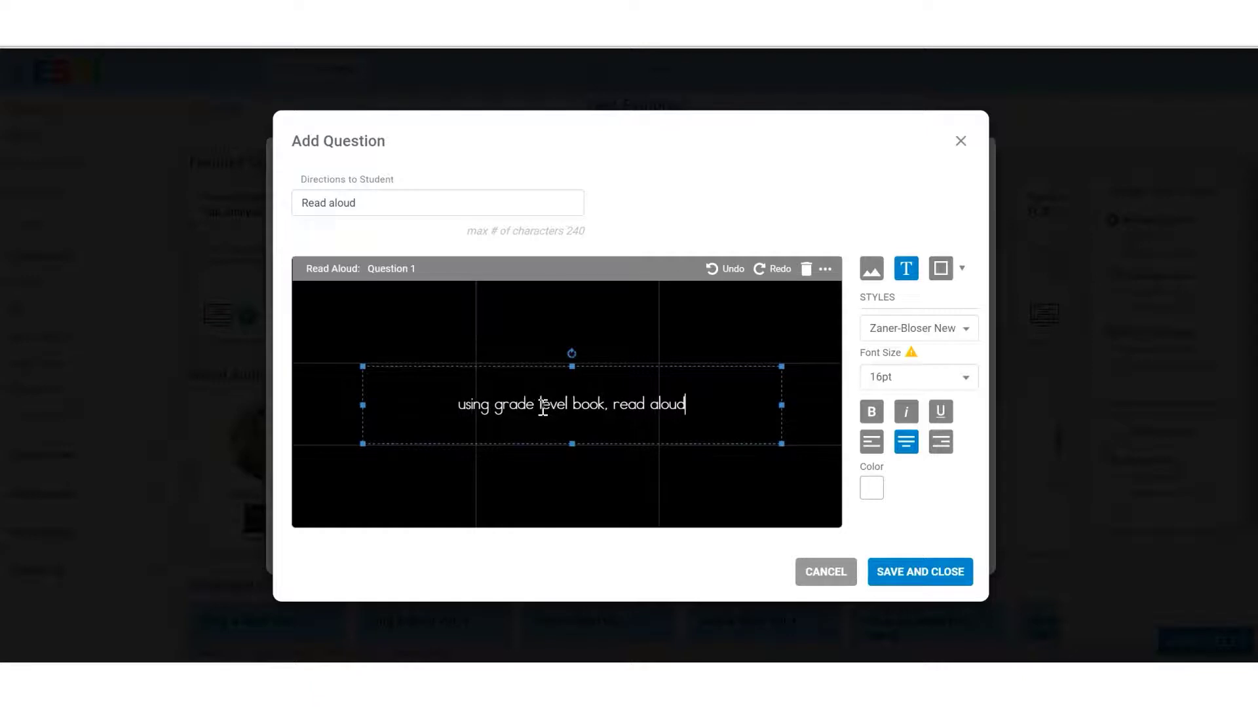
click(911, 576)
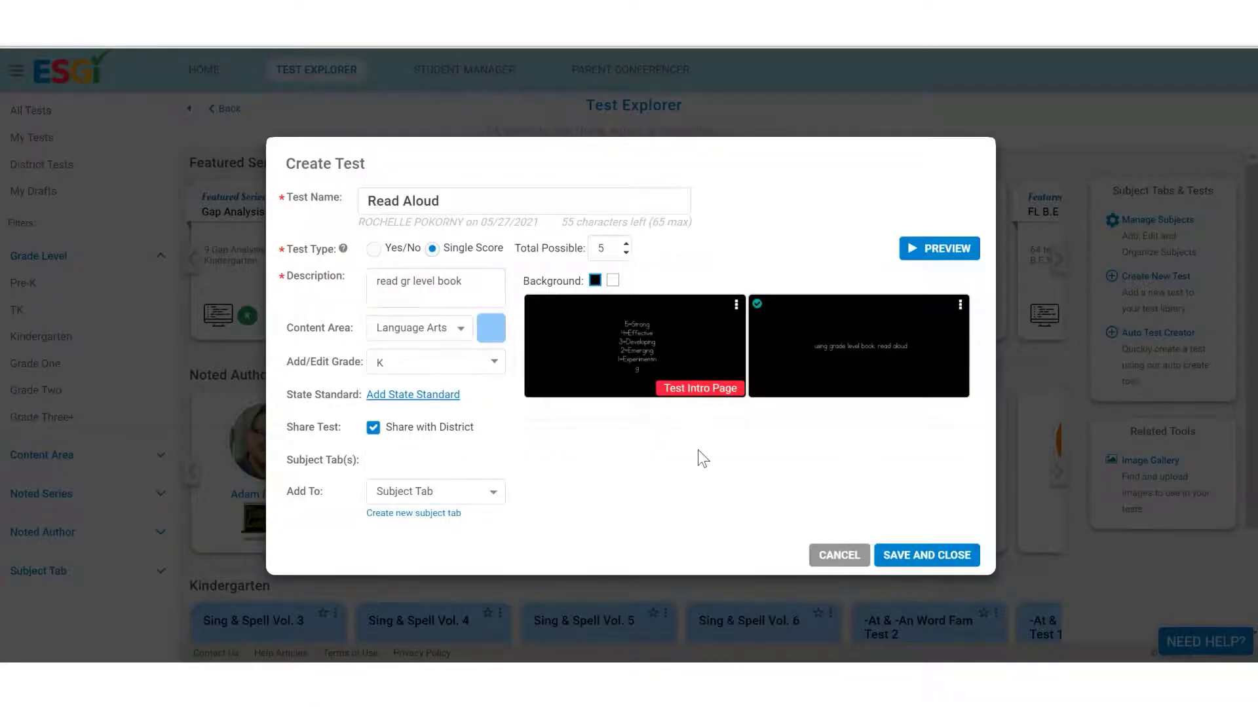
Assign the Read Aloud test to the K-ELA subject tab and save the test
click(450, 488)
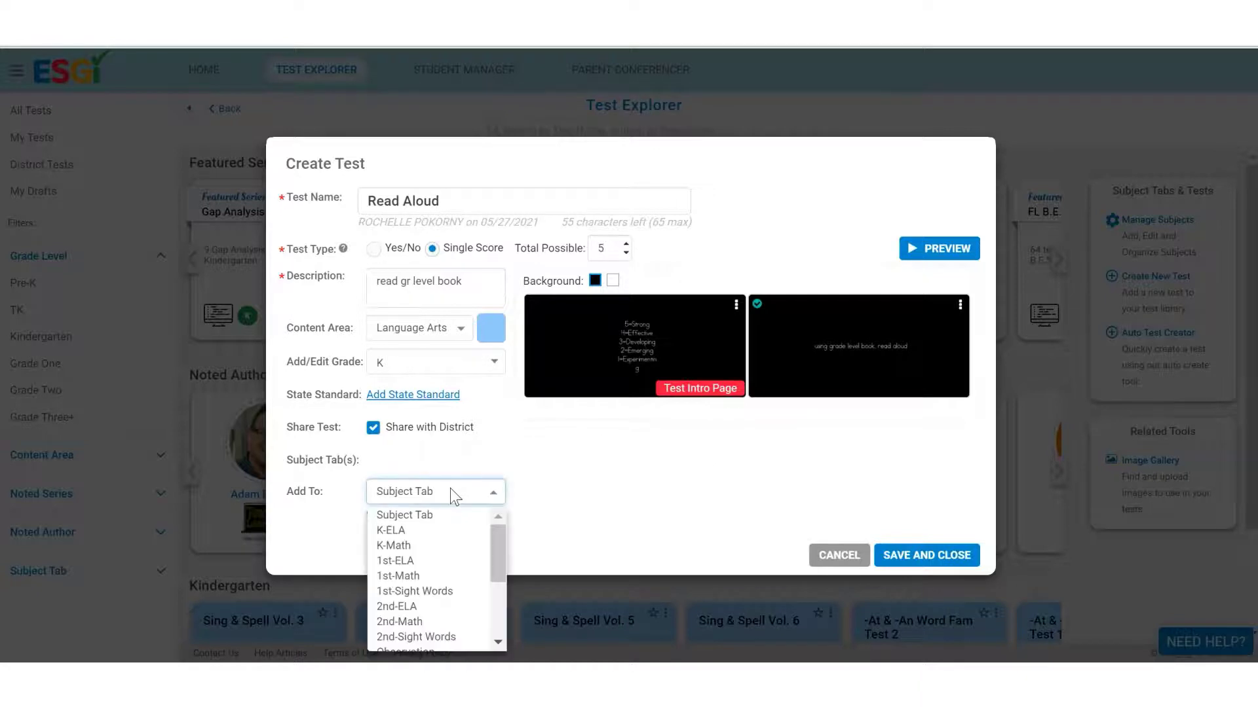
click(401, 531)
click(966, 562)
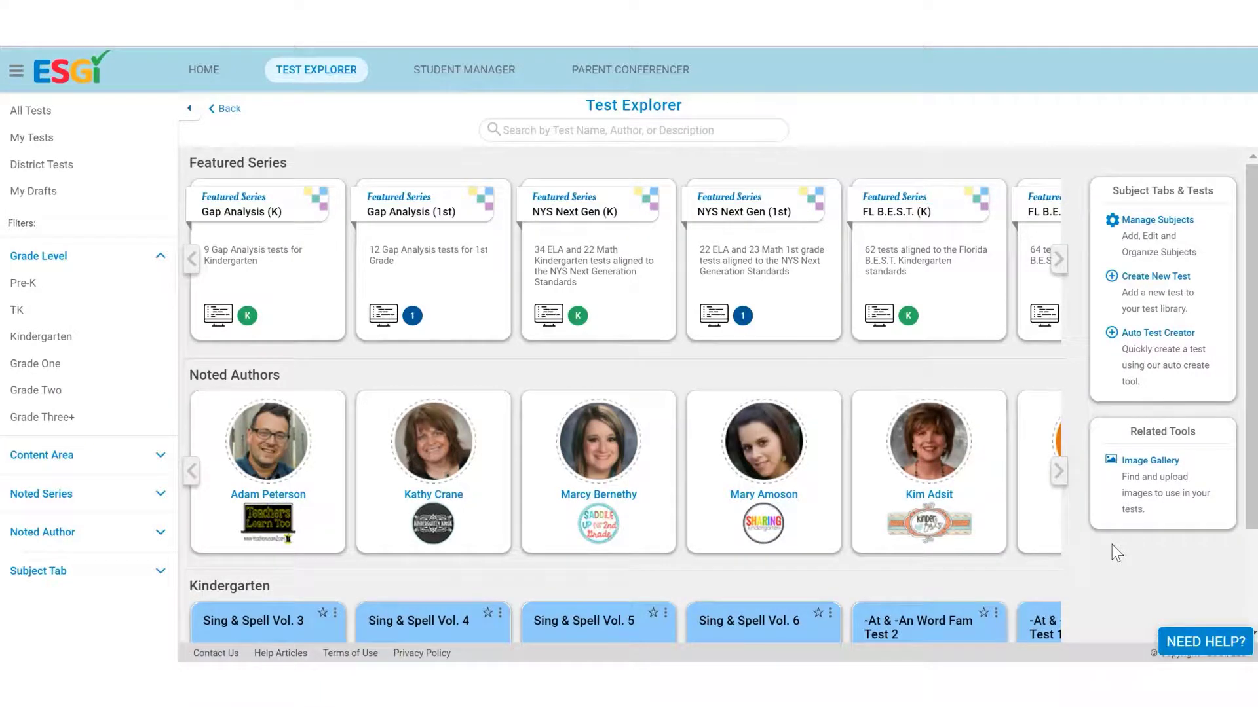
Create a new Yes/No test named "colors" with a white background and the description "id colors"
click(1142, 281)
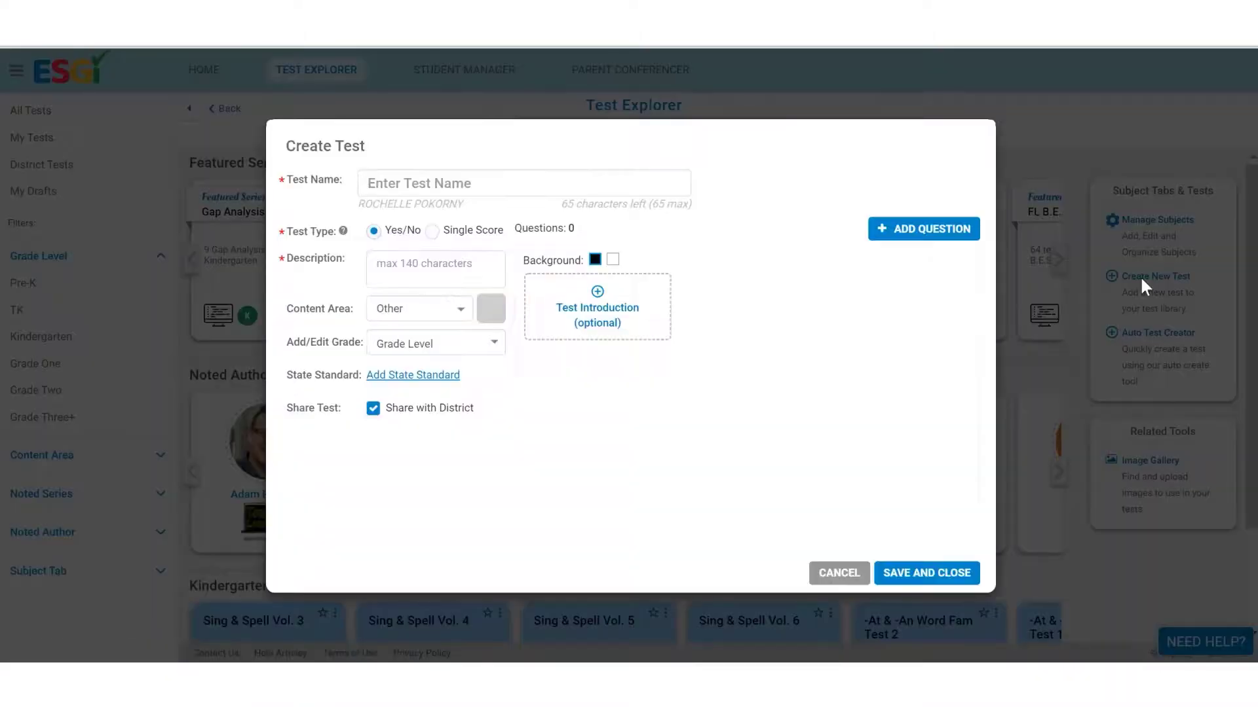
click(405, 185)
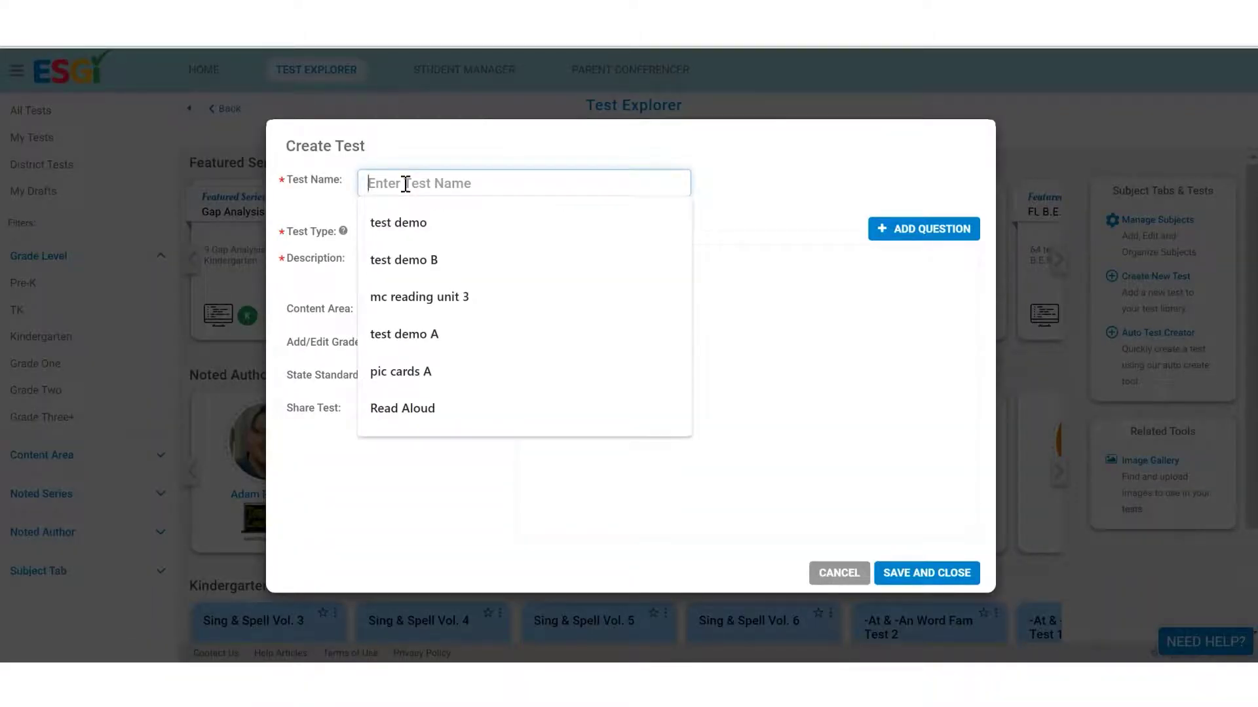
text(colors)
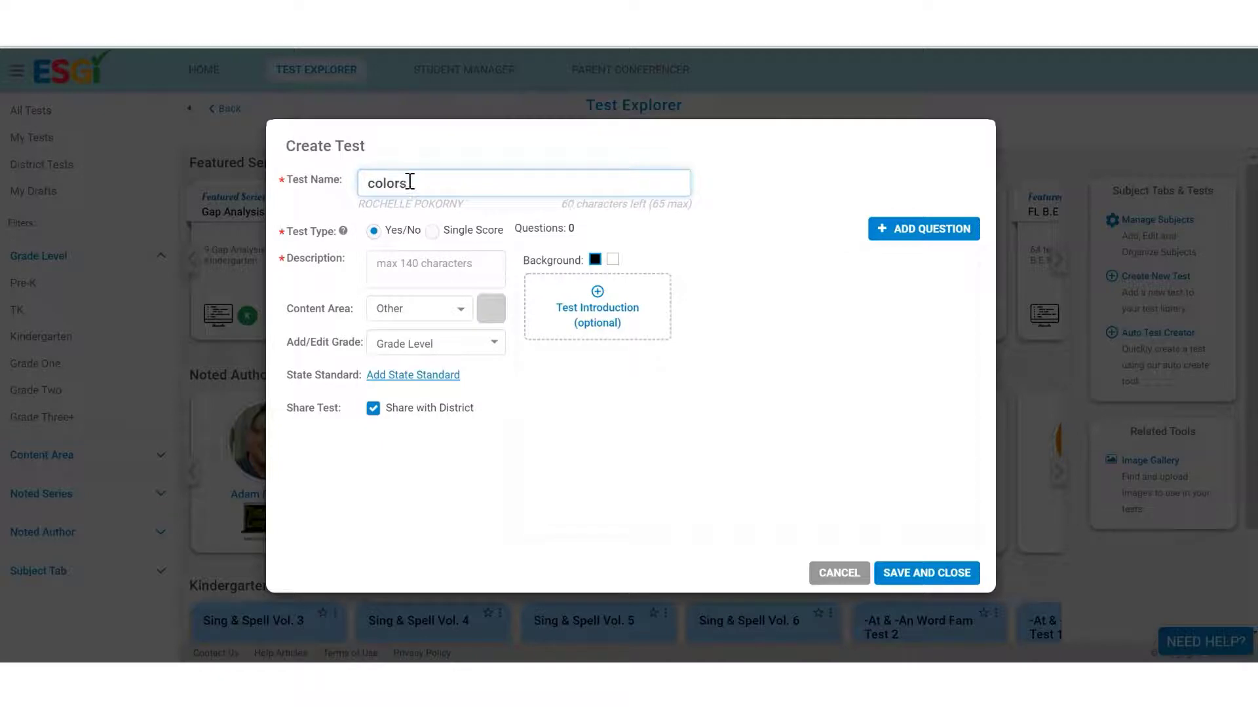
click(613, 262)
click(428, 281)
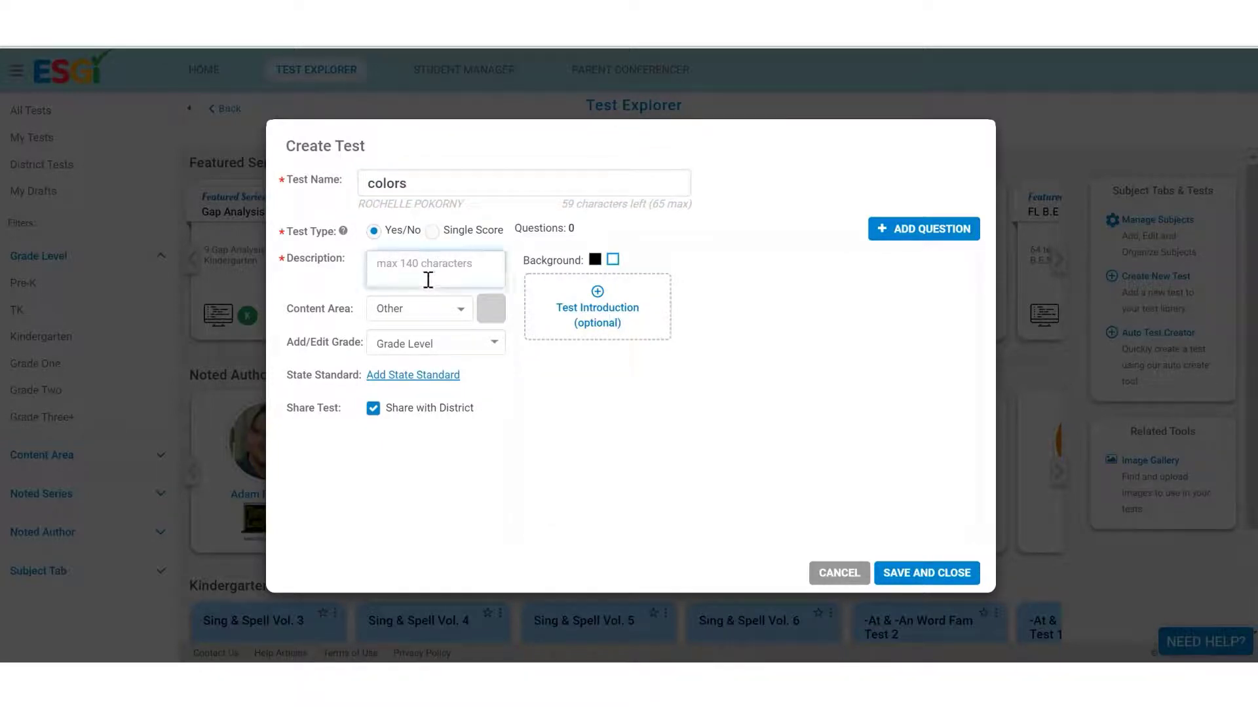
text(id co)
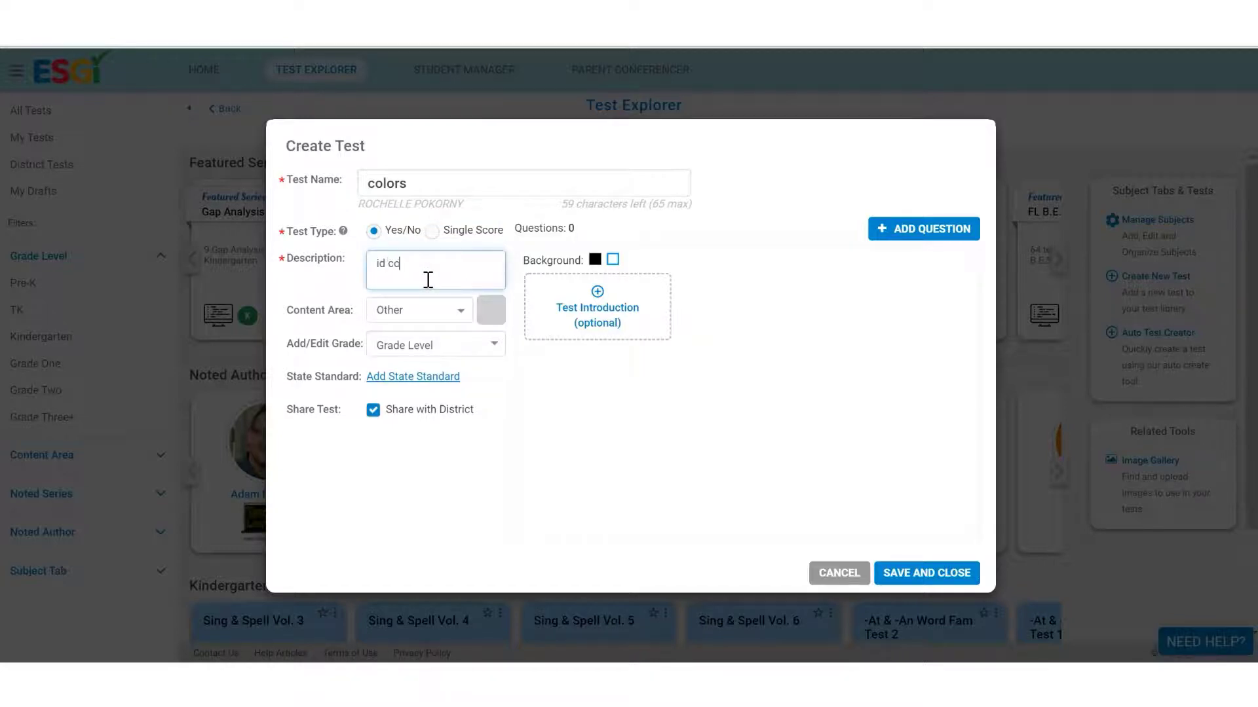
text(lors)
Set the colors test's content area to Language Arts and its grade to Kindergarten
click(420, 304)
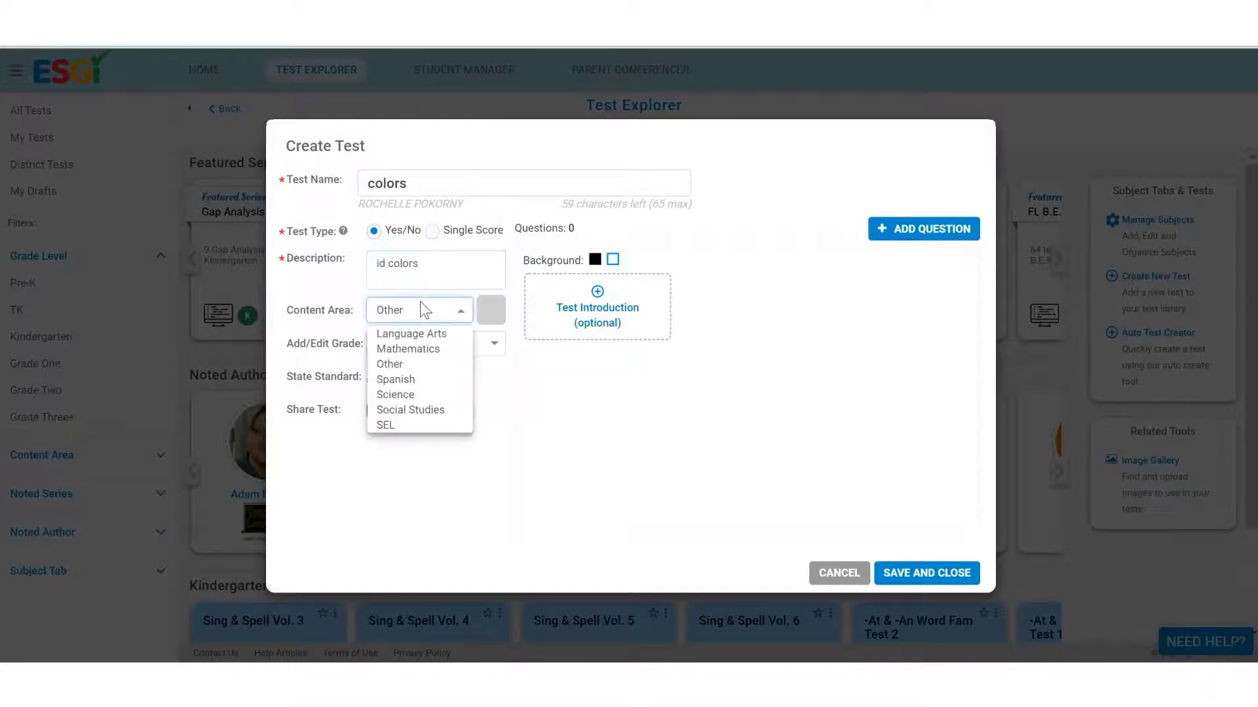
click(412, 336)
click(411, 342)
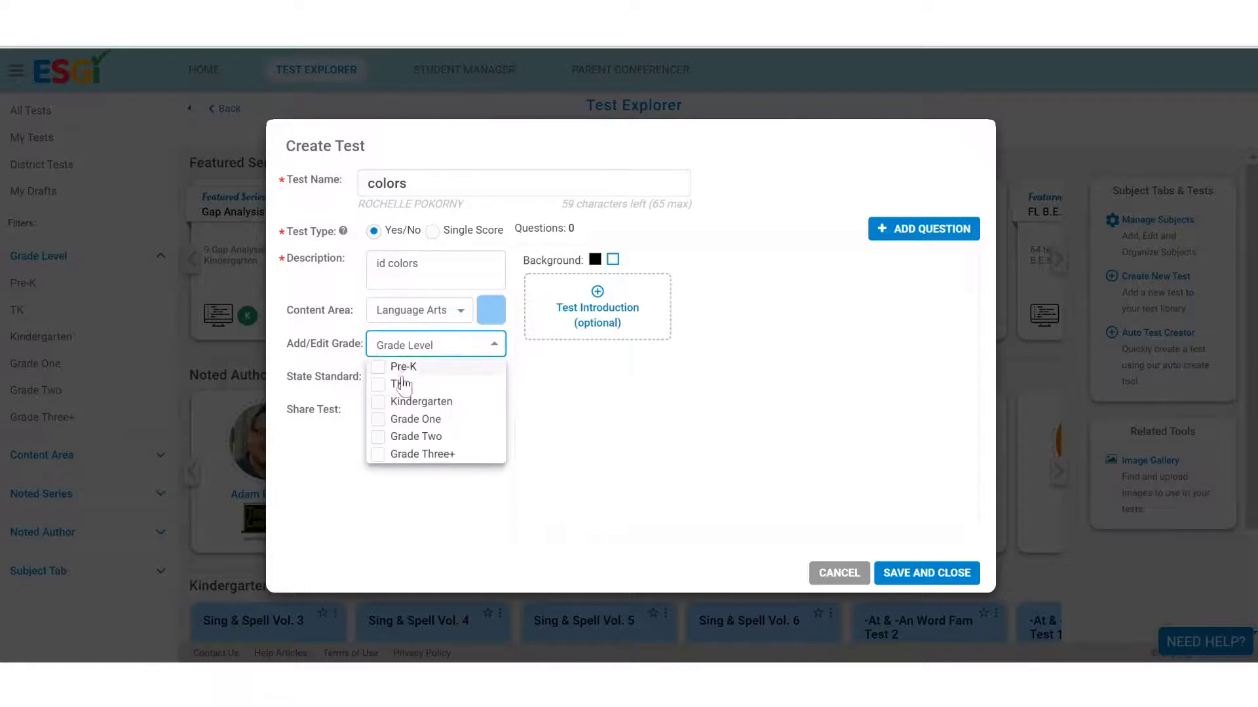
click(399, 403)
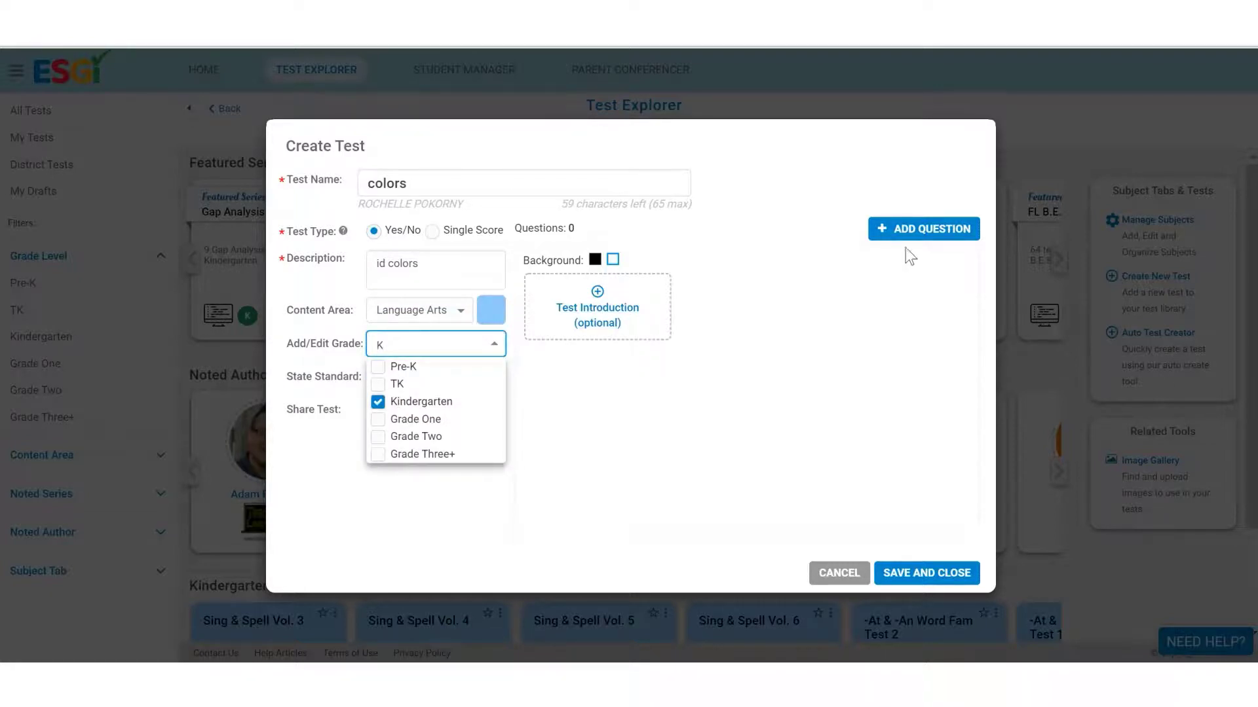
Add a question named "red" with the student directions "name this color"
click(911, 229)
click(344, 201)
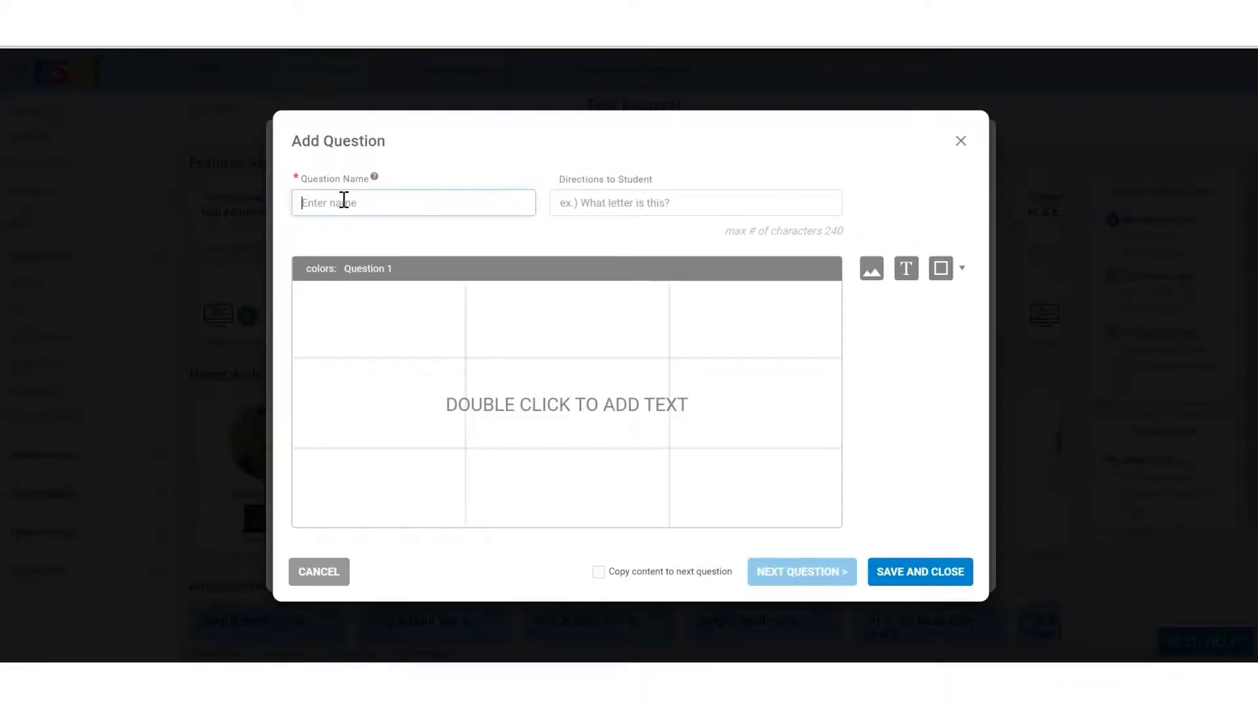
text(red)
click(582, 205)
text(na)
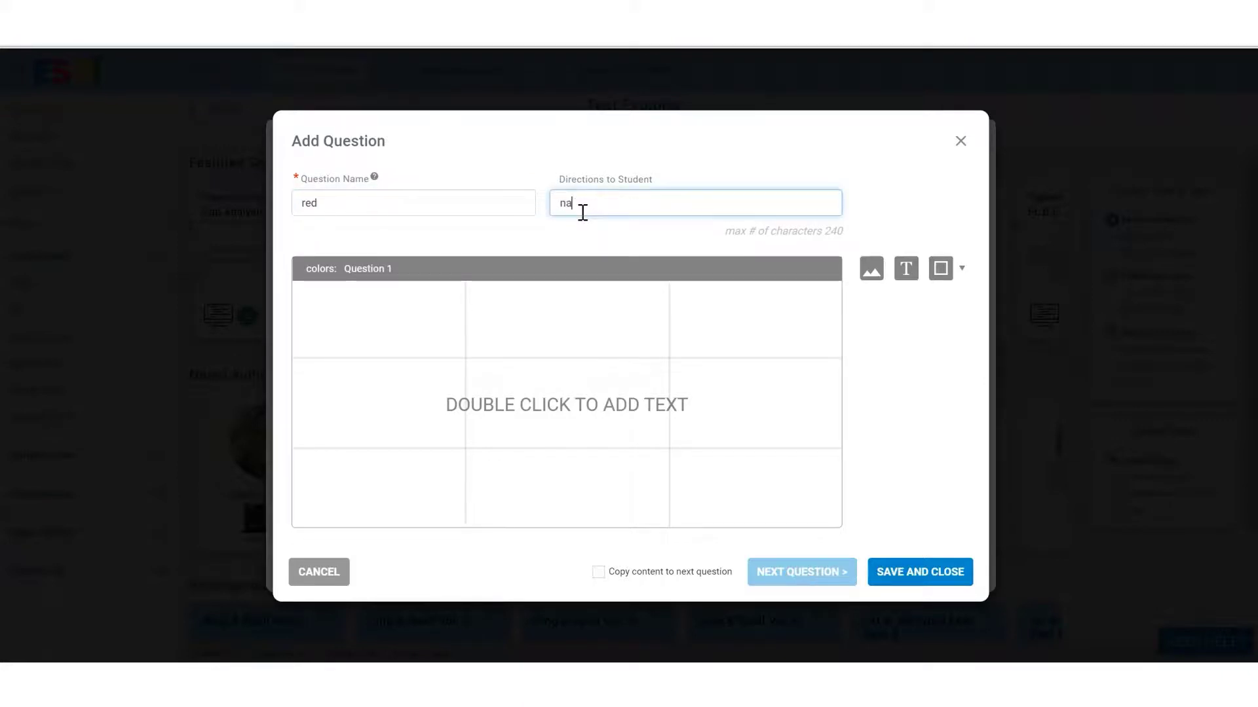
text(me this color)
Search the image gallery for "red" and insert the red paint splat into the question
click(872, 270)
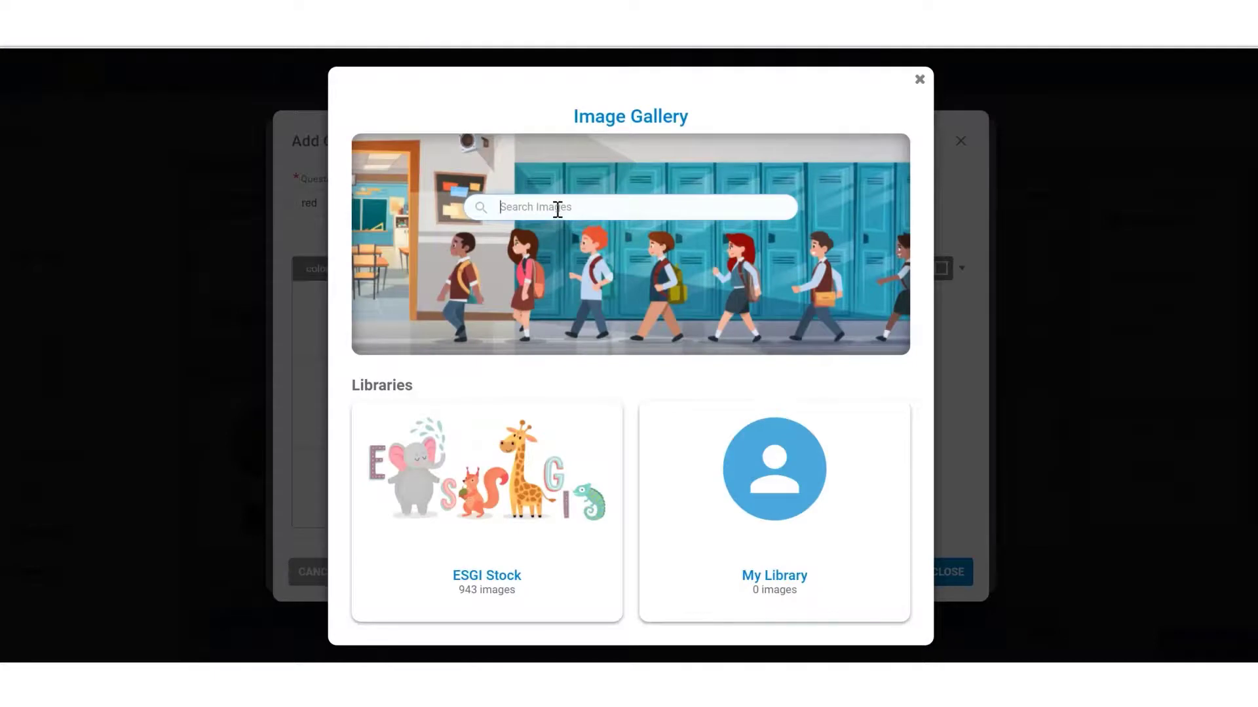
text(red)
key(Return)
click(870, 228)
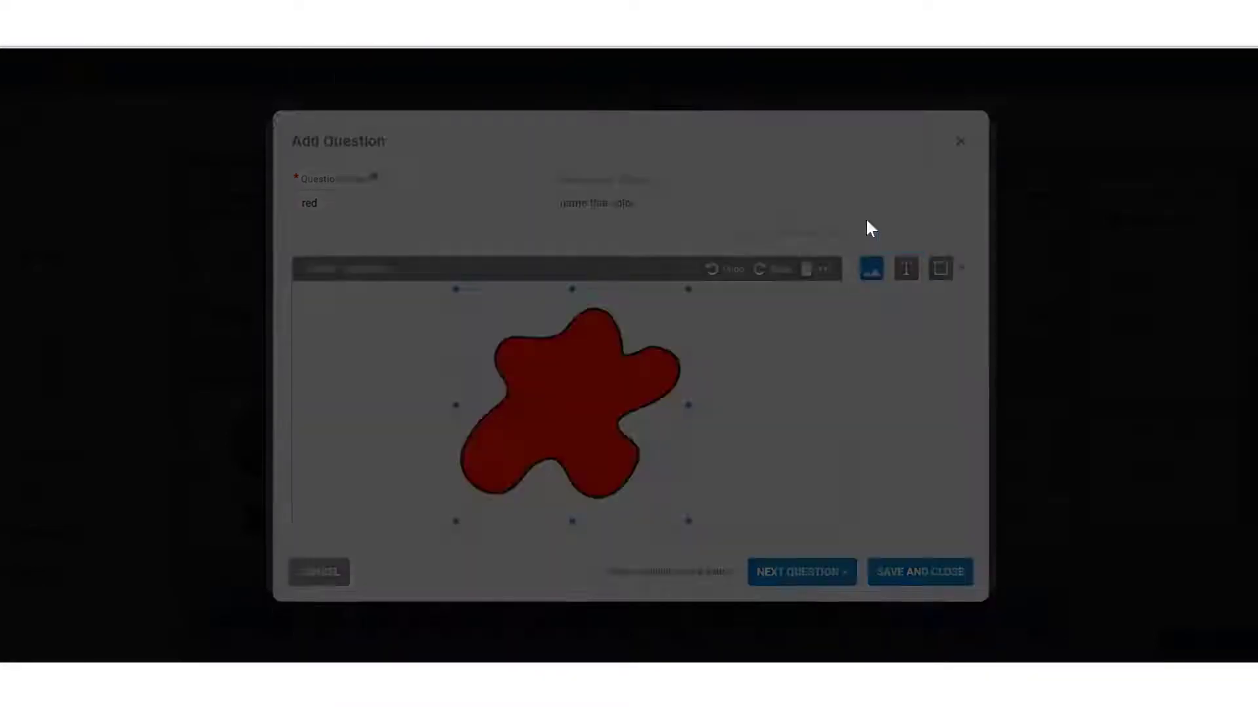
Shrink the red splat image and position it in the middle of the question slide
drag(590, 454, 614, 441)
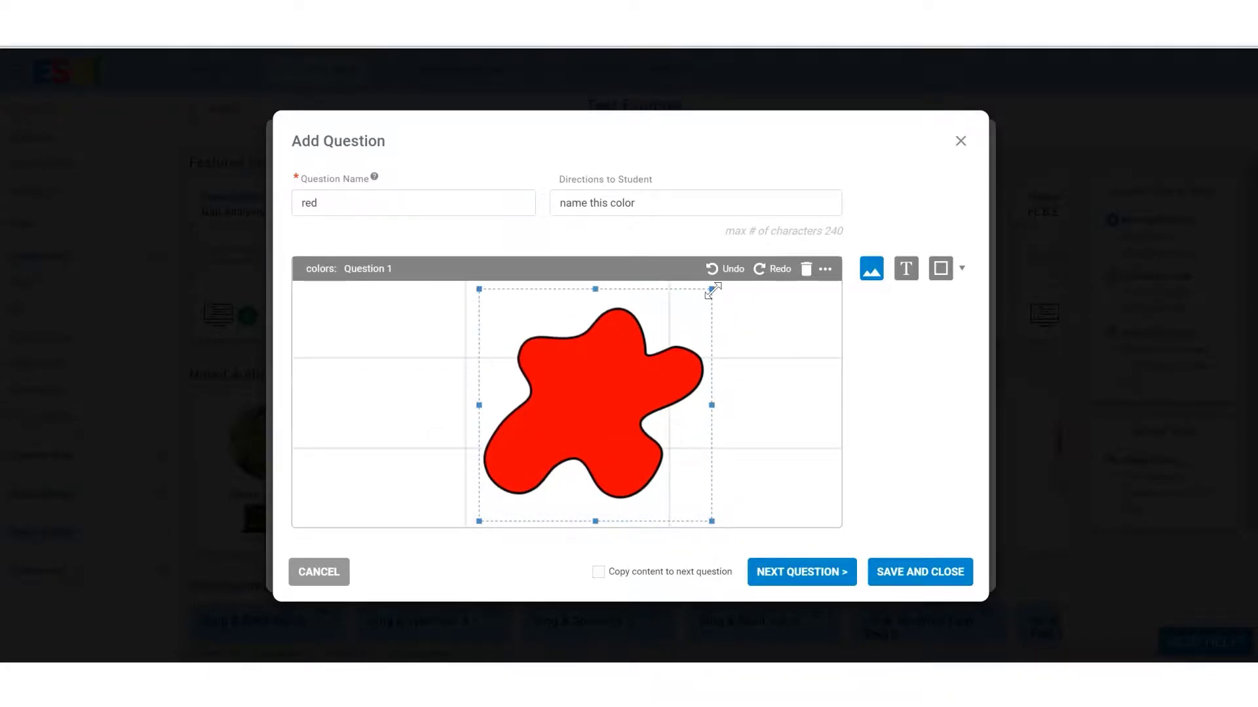
drag(711, 289, 618, 331)
drag(542, 434, 573, 408)
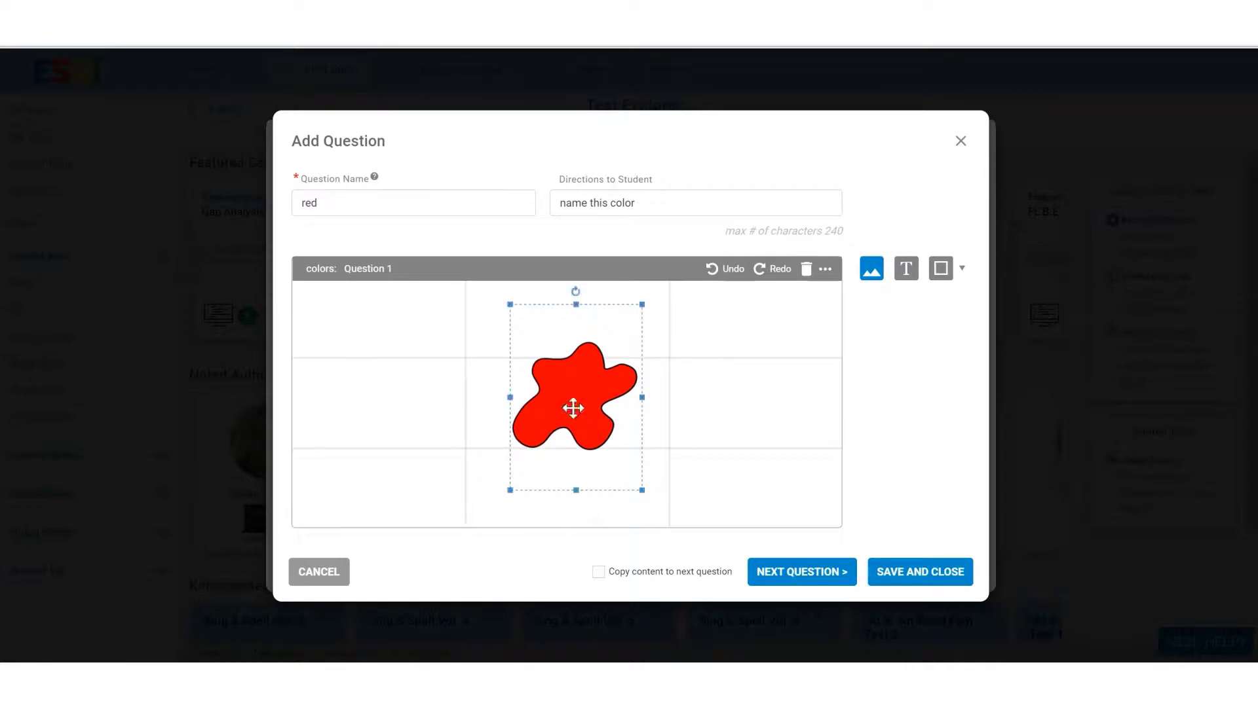
right_click(563, 388)
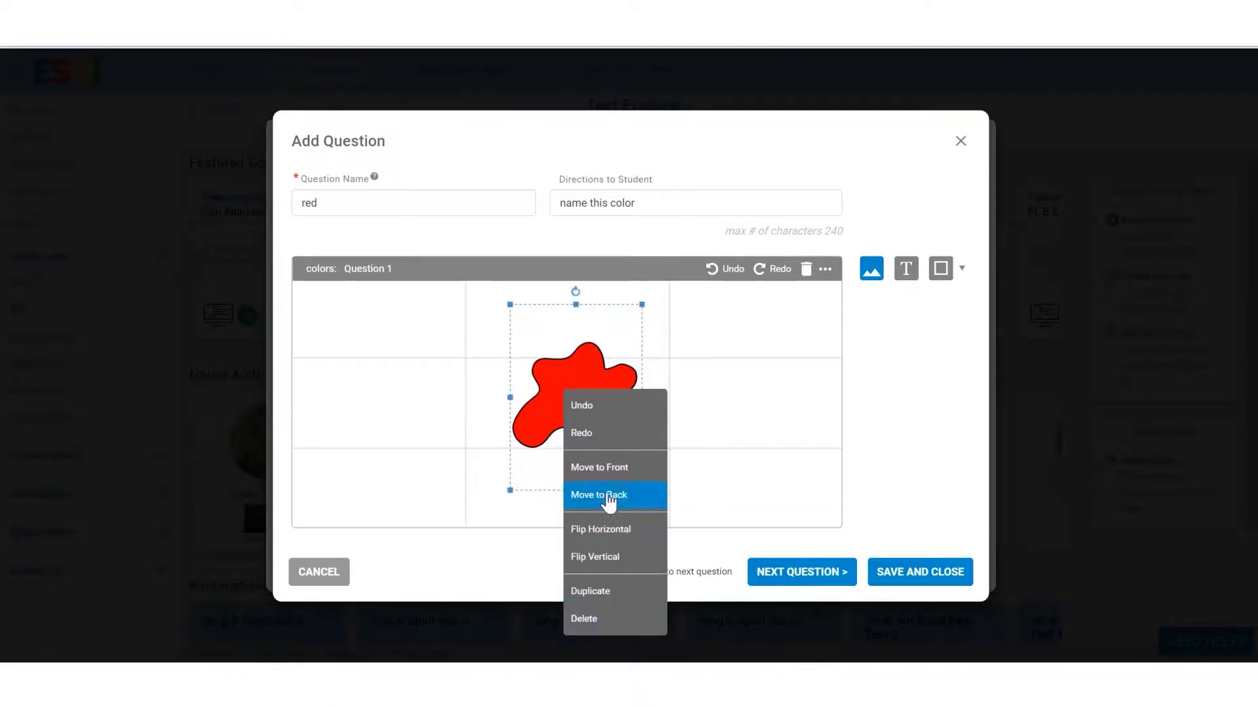
click(727, 400)
click(748, 398)
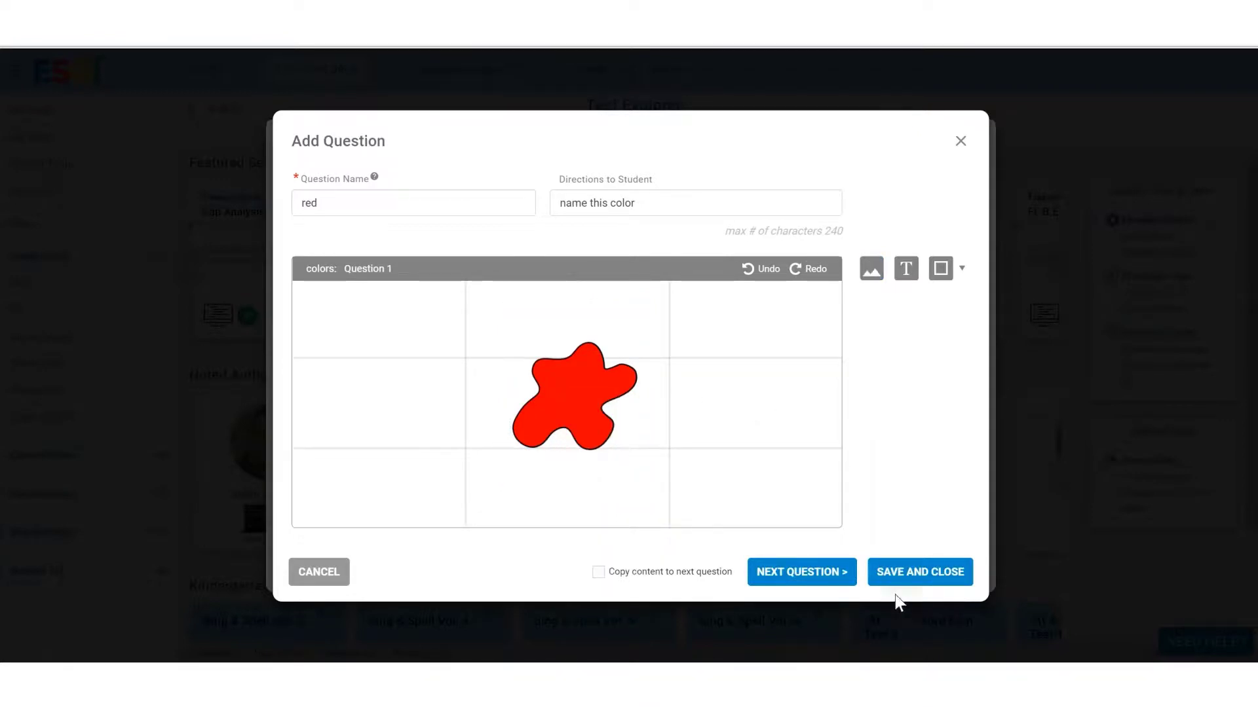
Continue to a second question and name it "blue", keeping the directions "name this color"
click(816, 573)
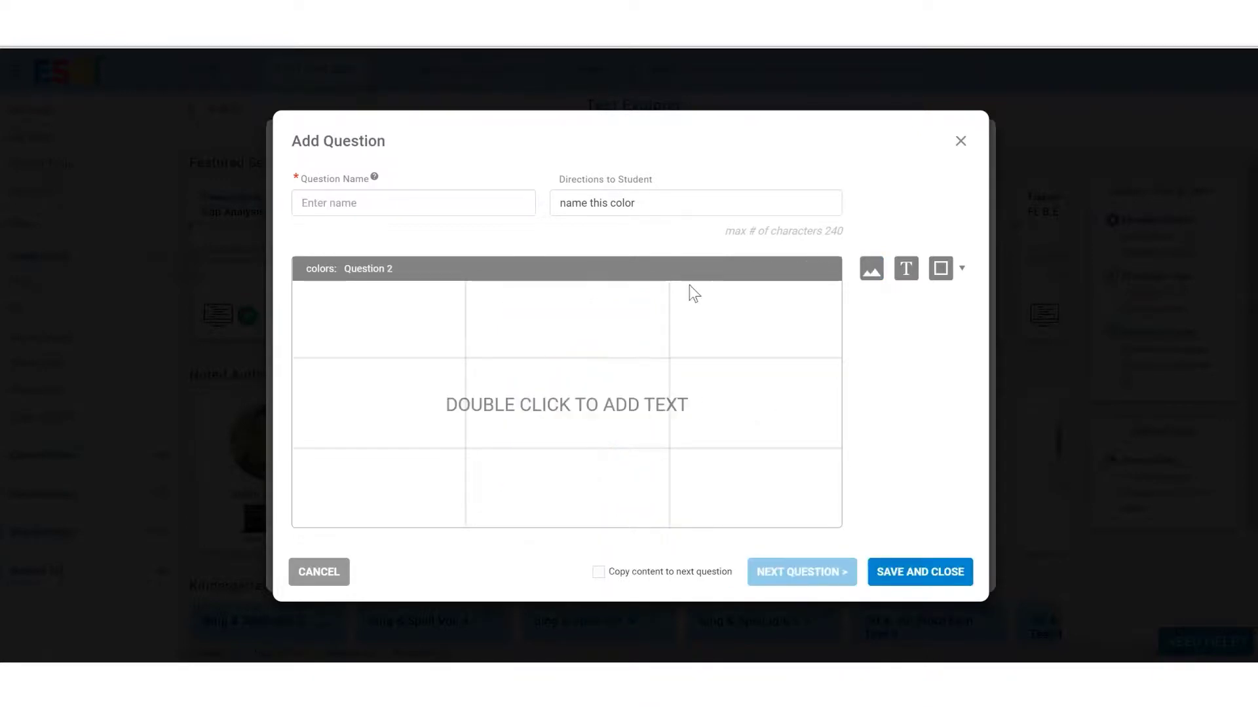
drag(656, 202, 553, 201)
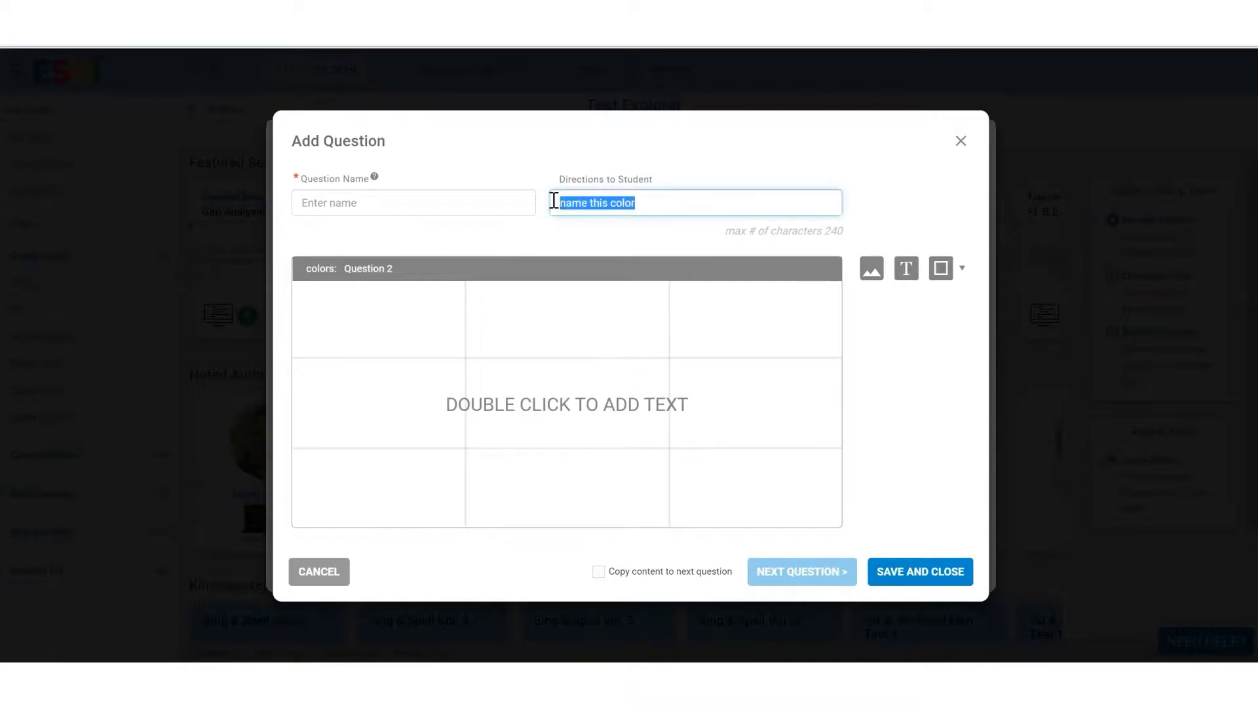
click(440, 204)
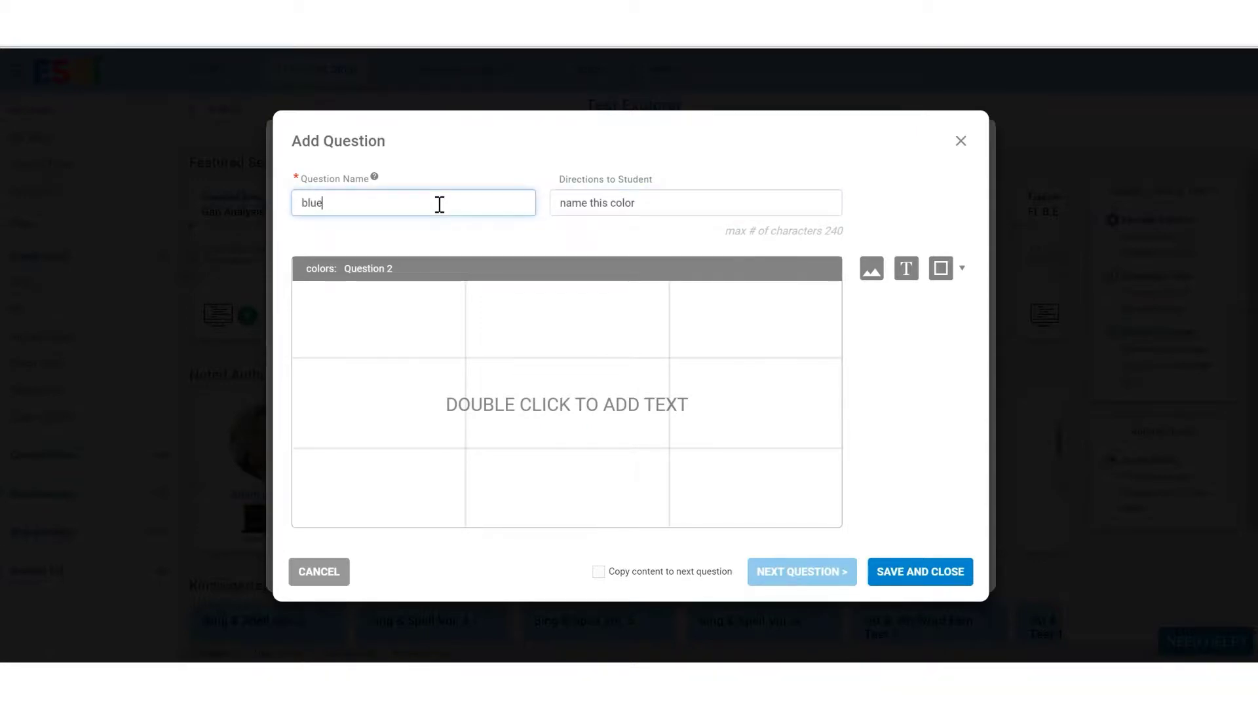
Search the image gallery for "blue", insert the blue paint splat, and save the question
click(872, 271)
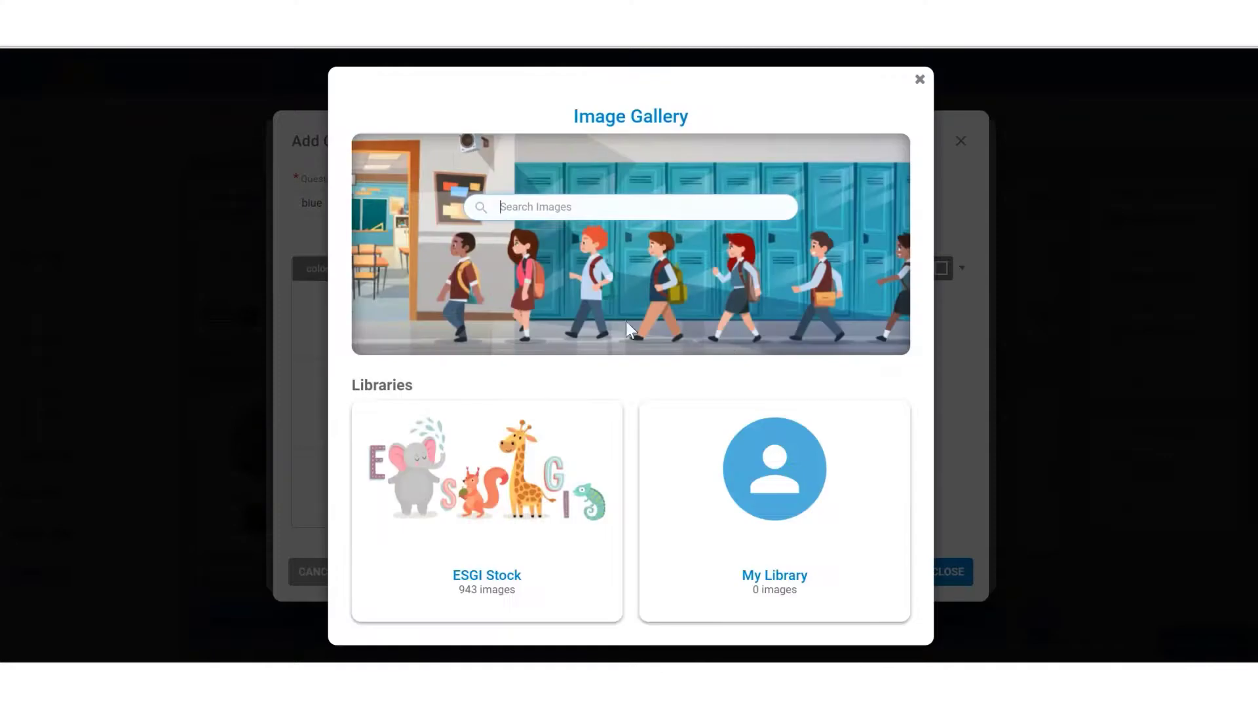
click(573, 214)
text(blue)
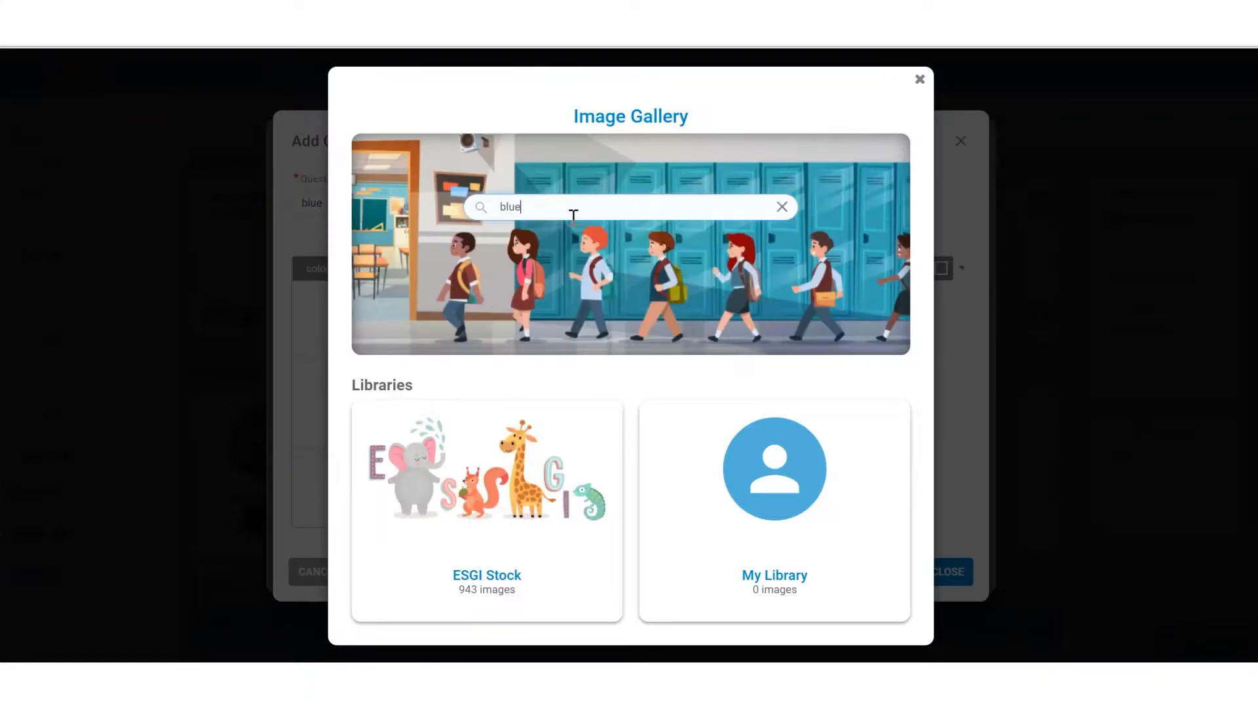
key(Return)
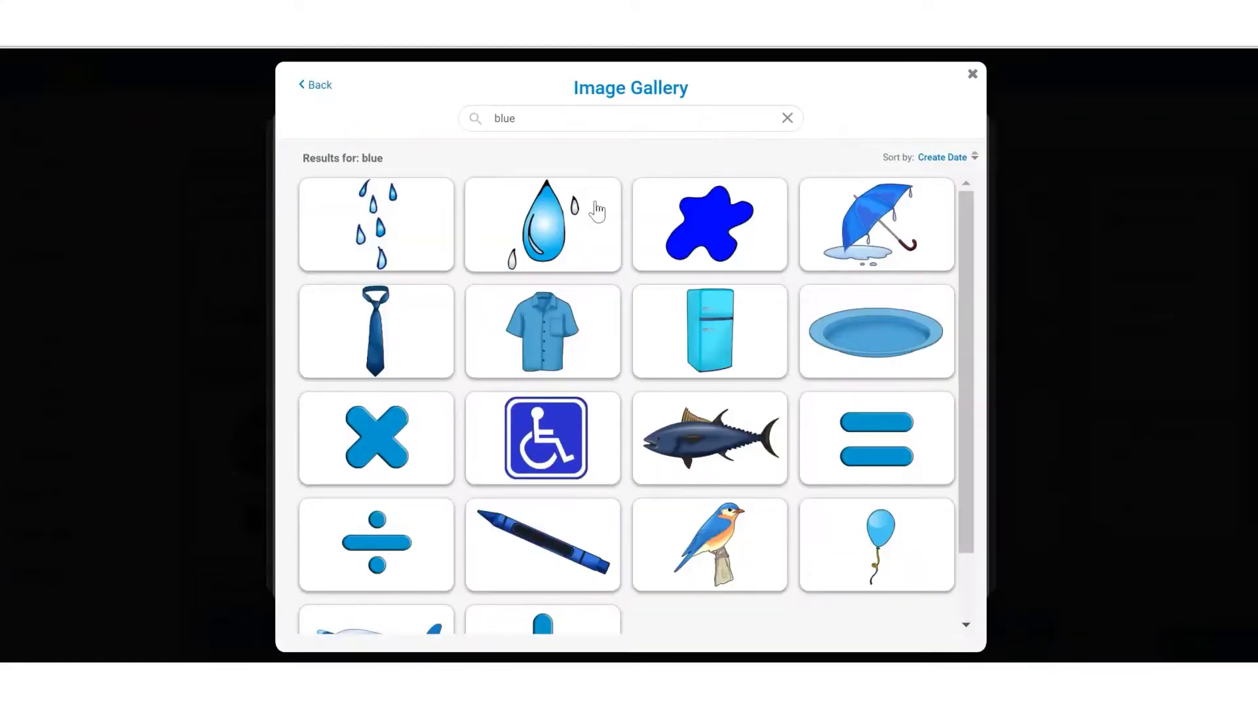
click(694, 209)
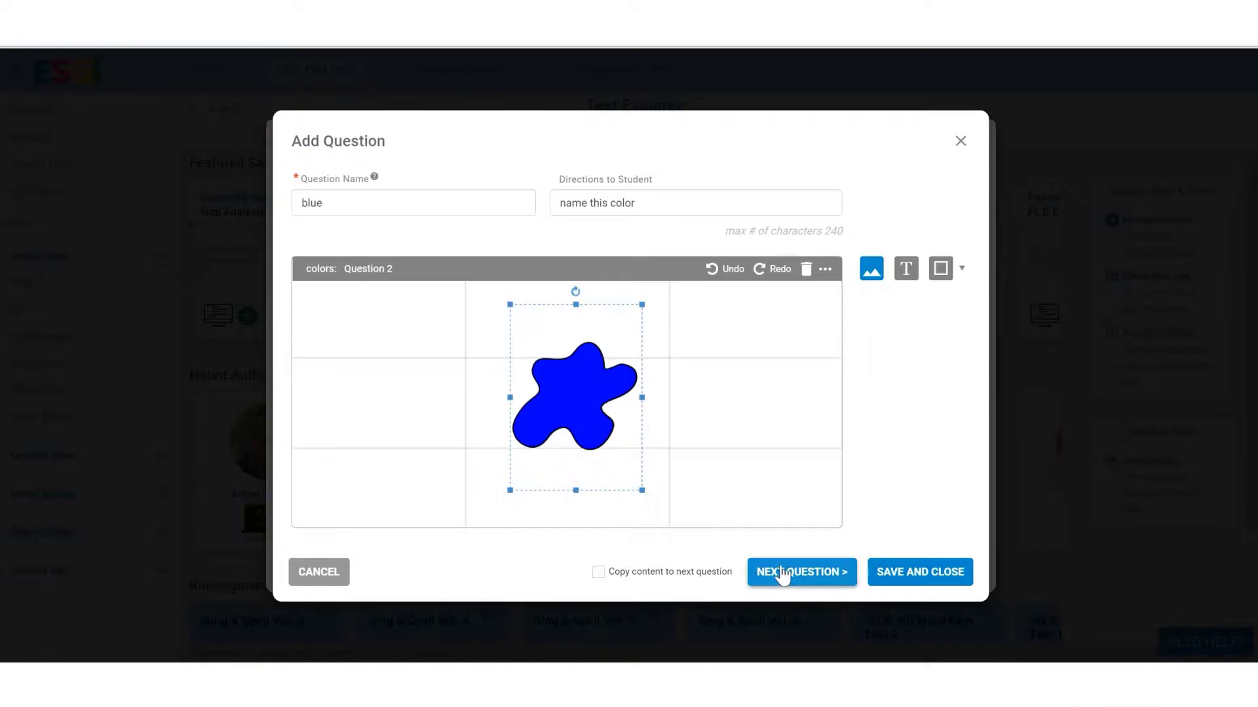
click(918, 572)
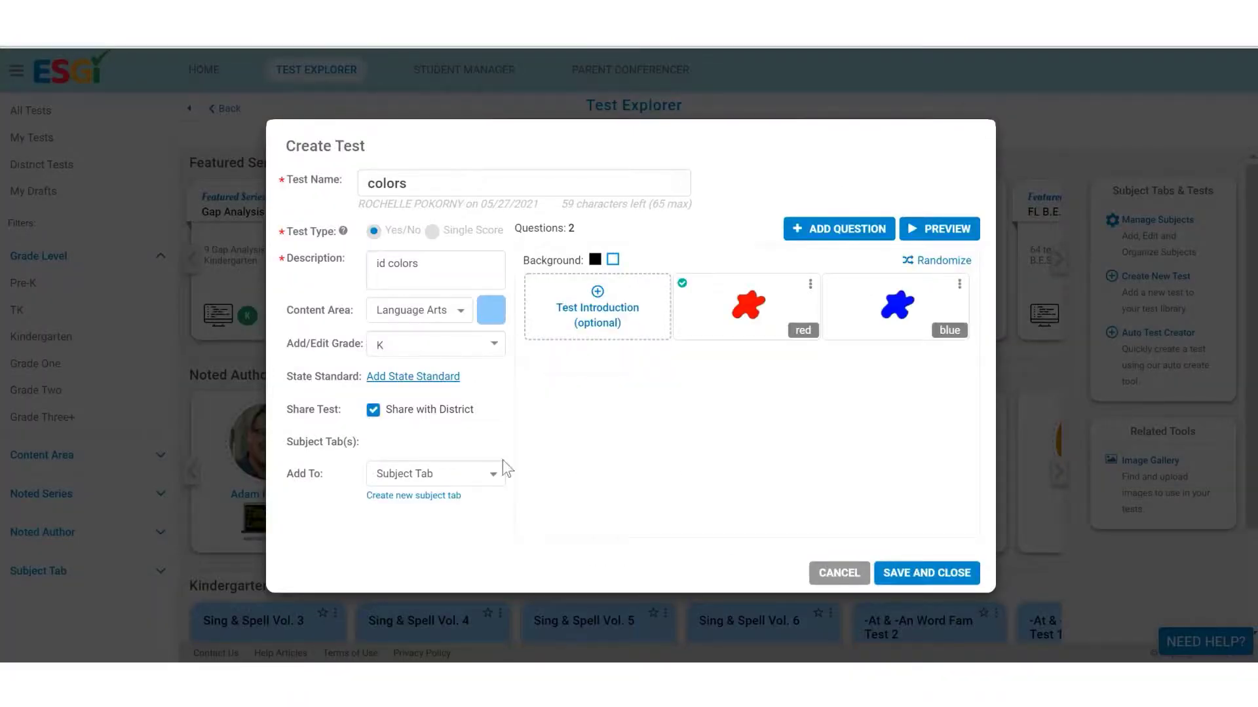
Assign the colors test to the K-Math subject tab, change its content area to Mathematics, and save the test
click(437, 473)
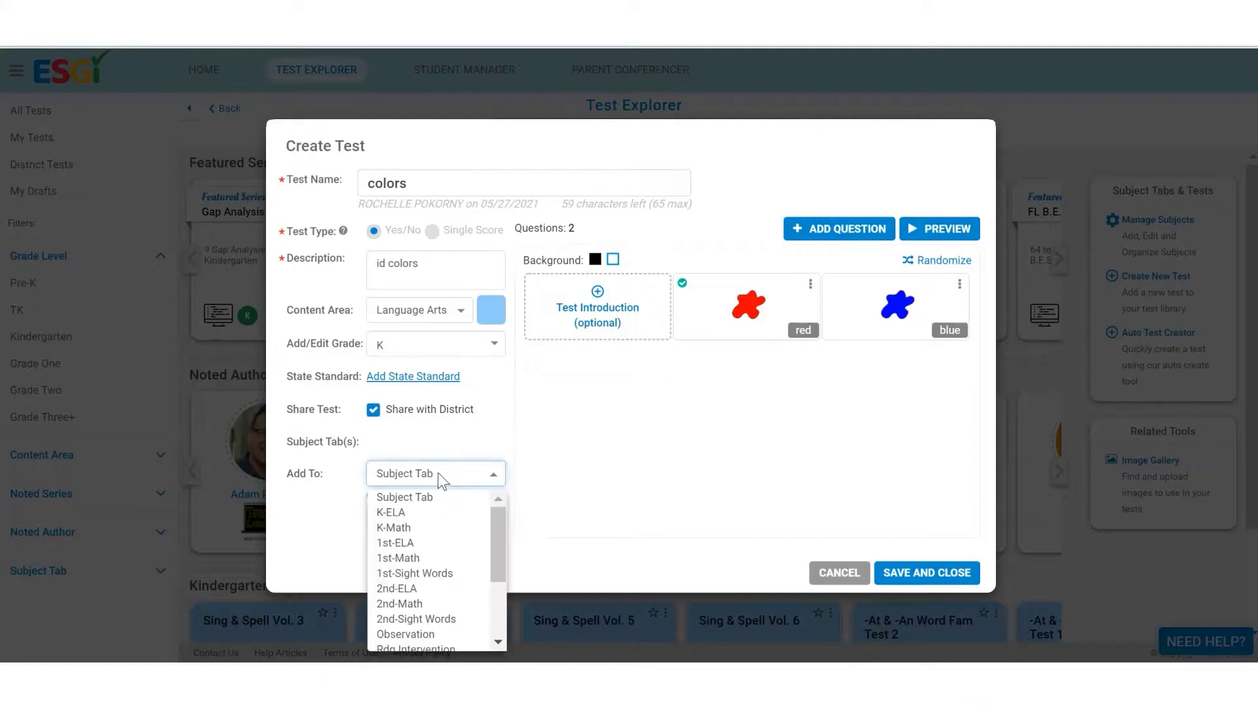
click(418, 526)
click(447, 312)
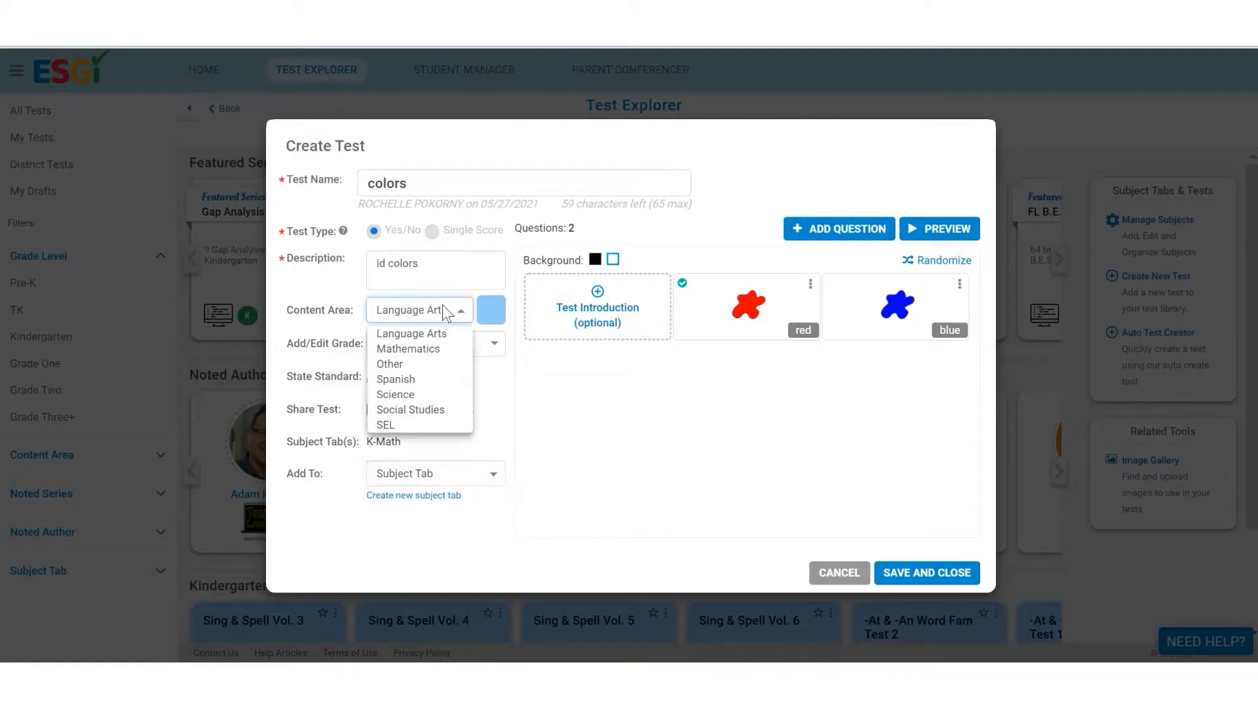
click(433, 351)
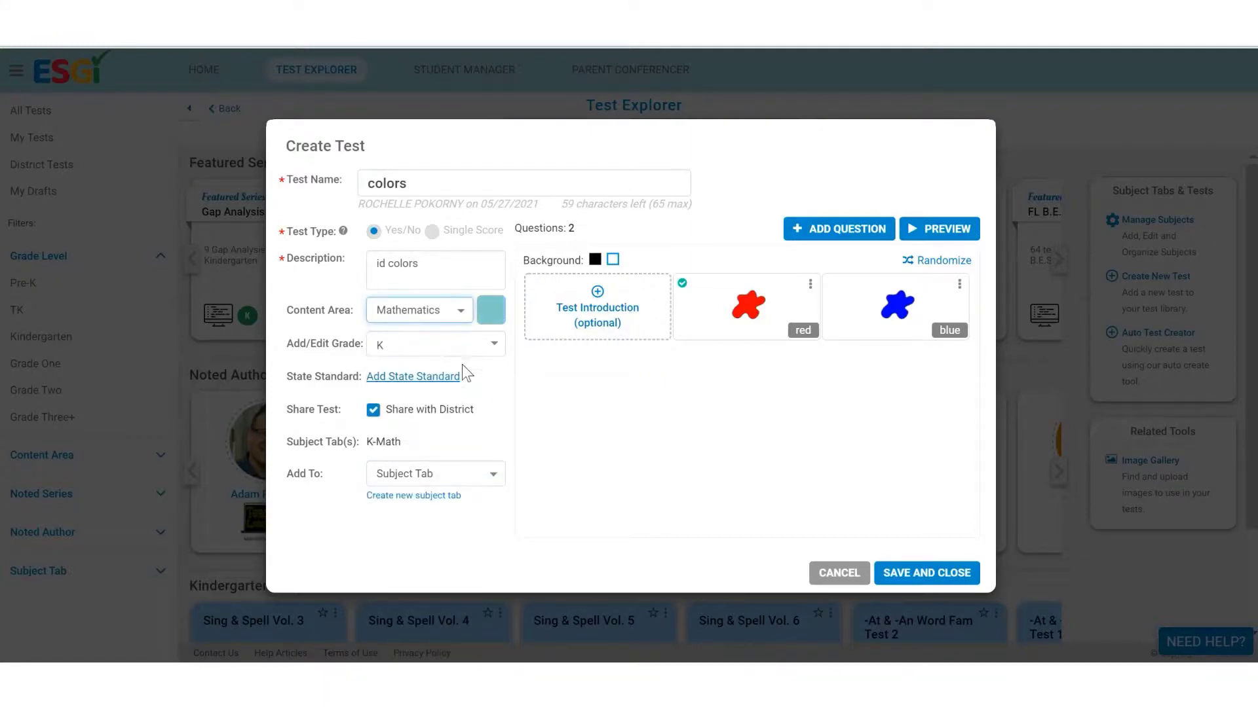
click(940, 571)
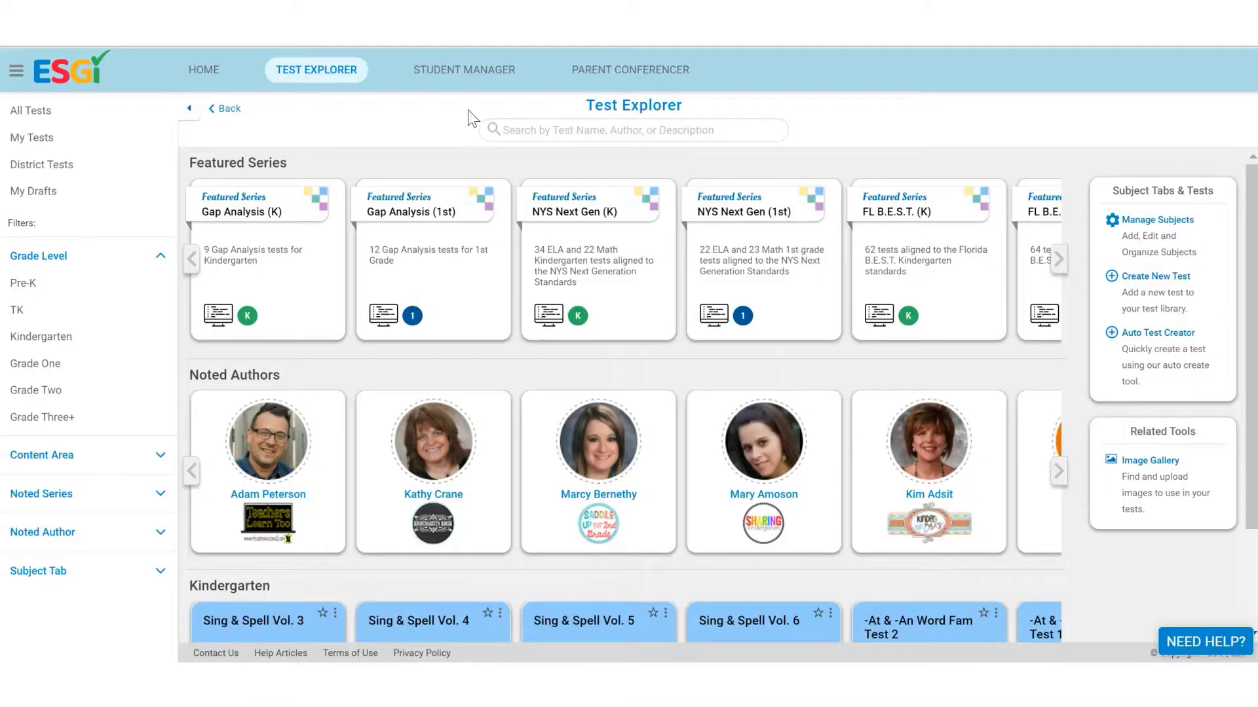
Return to the home page and look over the newly added tests in the K-ELA subject tab
click(211, 72)
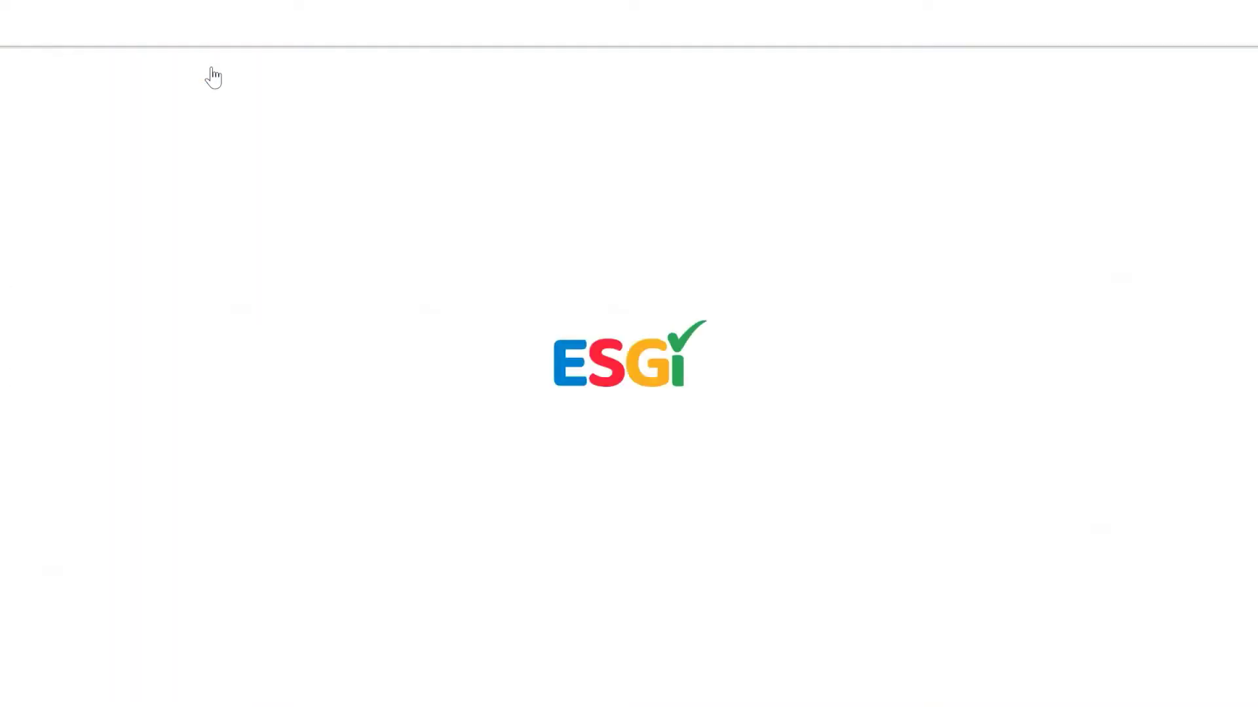
scroll(812, 373, down, 3)
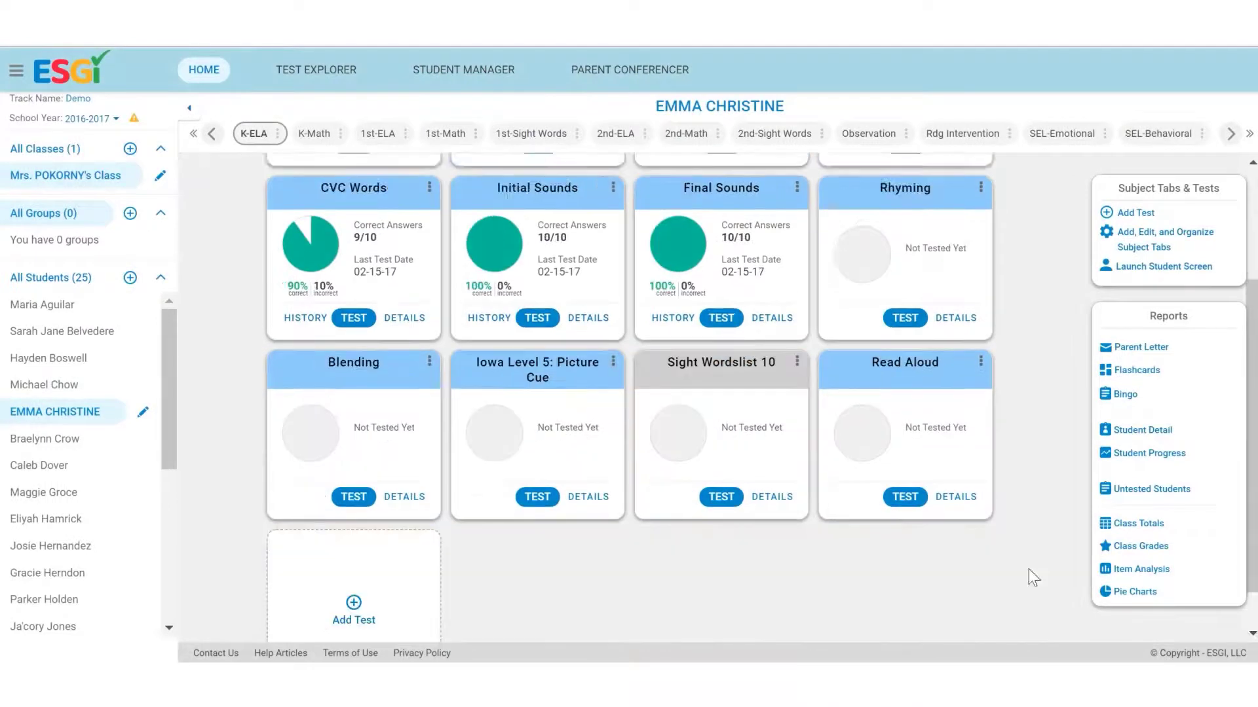